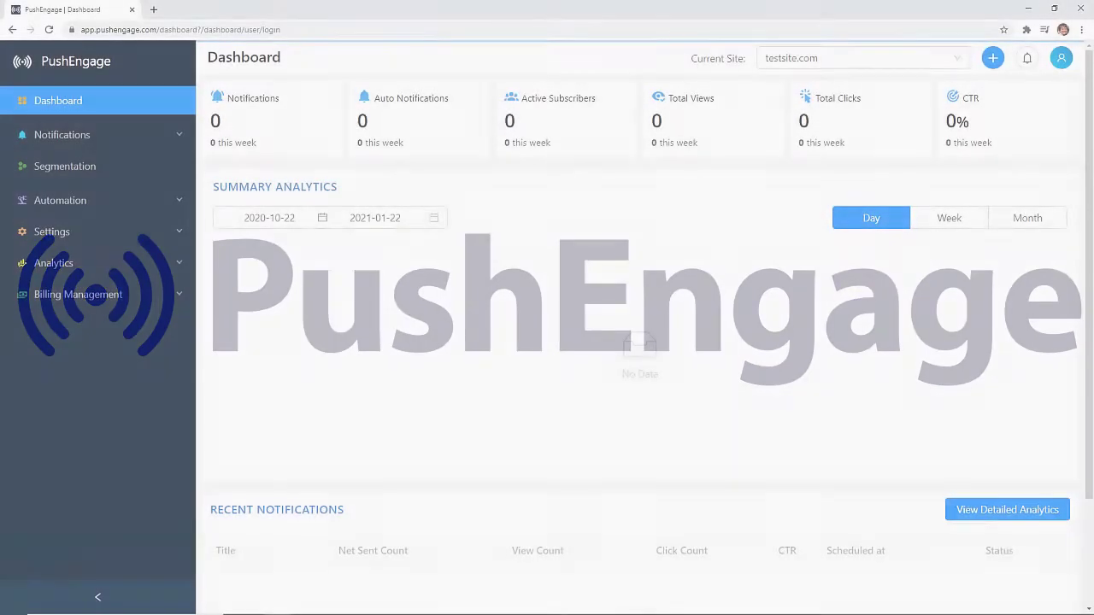
Step: In Installation Settings, replace the site image with the uploaded pelogo.png
{"action": "left_click", "coordinate": [85, 232]}
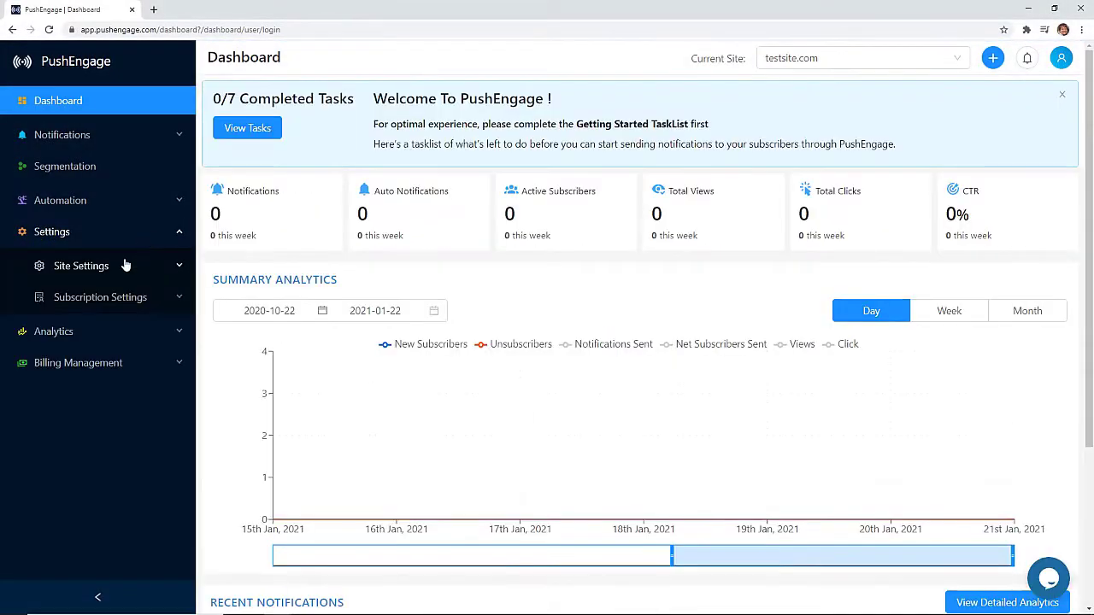
{"action": "left_click", "coordinate": [122, 264]}
{"action": "left_click", "coordinate": [94, 300]}
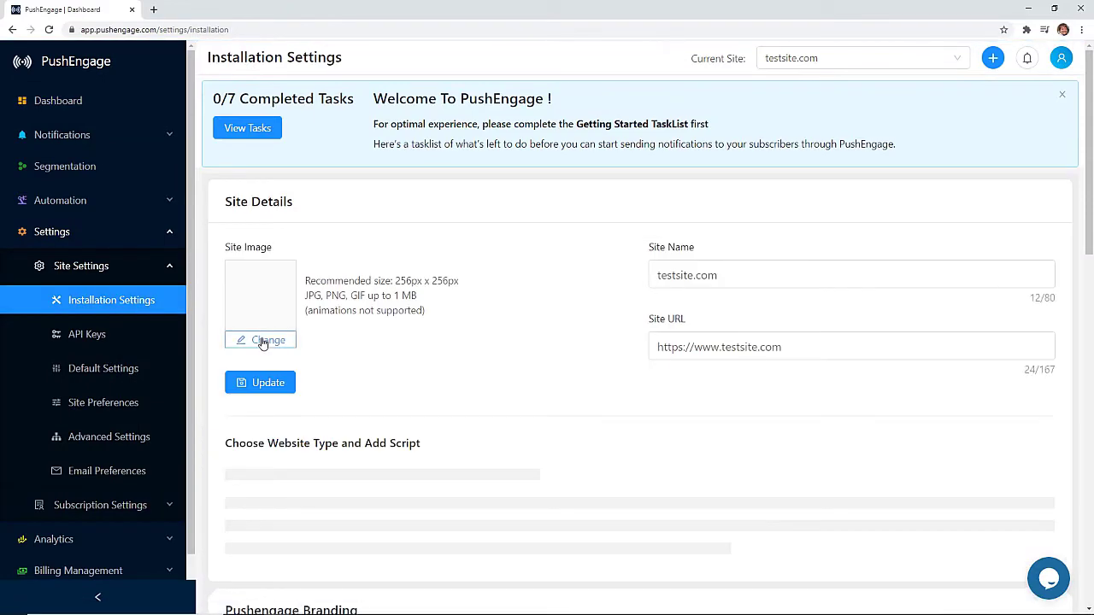
{"action": "left_click", "coordinate": [263, 342]}
{"action": "left_click", "coordinate": [404, 138]}
{"action": "left_click", "coordinate": [473, 315]}
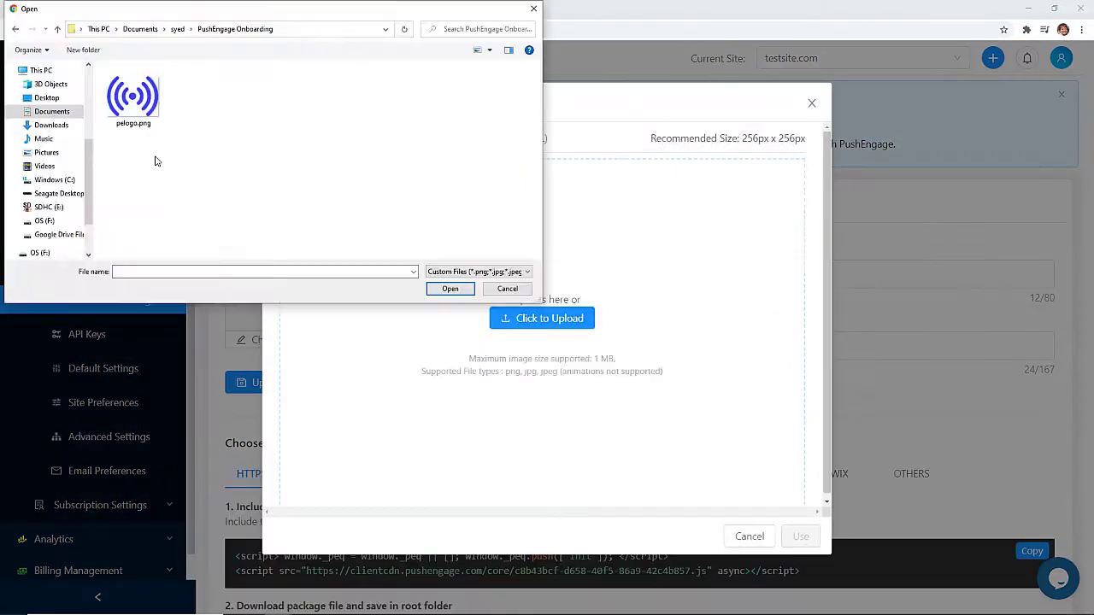
{"action": "double_click", "coordinate": [127, 94]}
{"action": "left_click", "coordinate": [798, 537]}
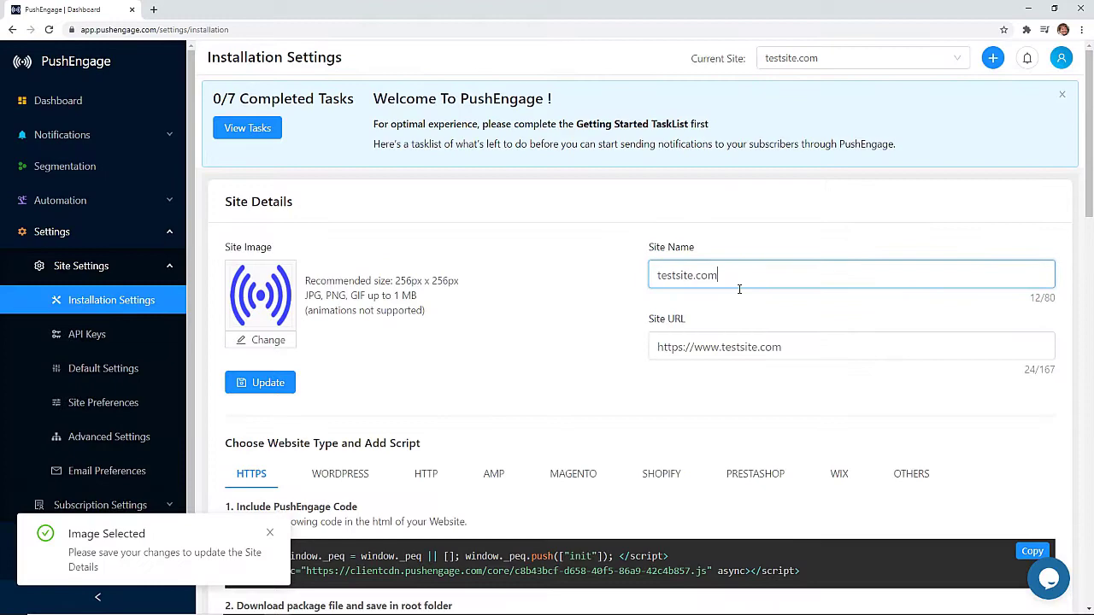
Step: Under WordPress instructions, rewrite the welcome notification title to 'Thanks for subscribing'
{"action": "scroll", "coordinate": [757, 353], "scroll_direction": "down", "scroll_amount": 2}
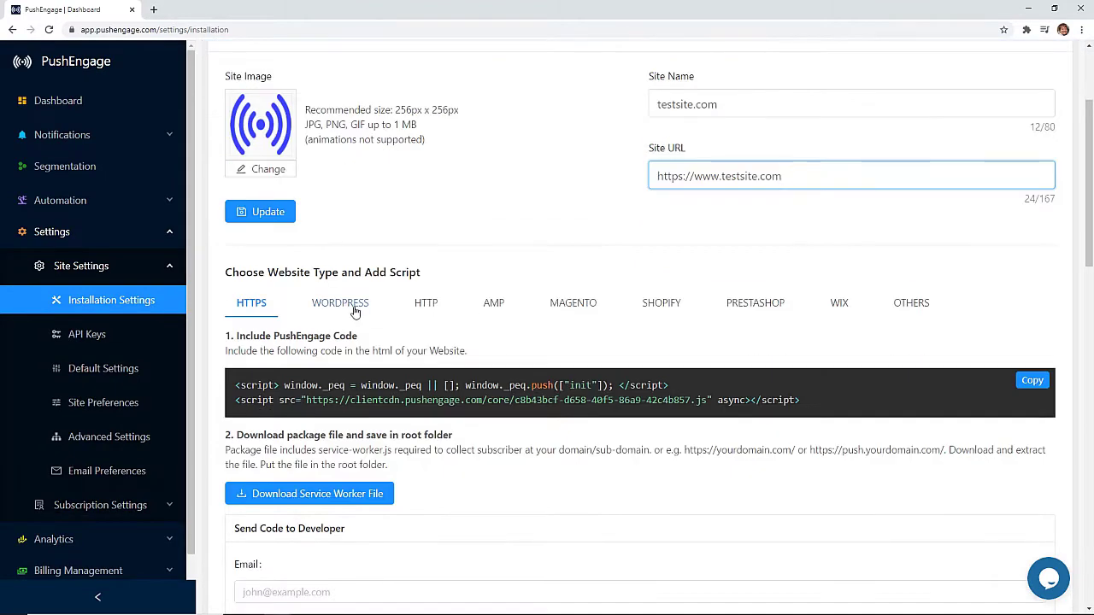
{"action": "left_click", "coordinate": [350, 304]}
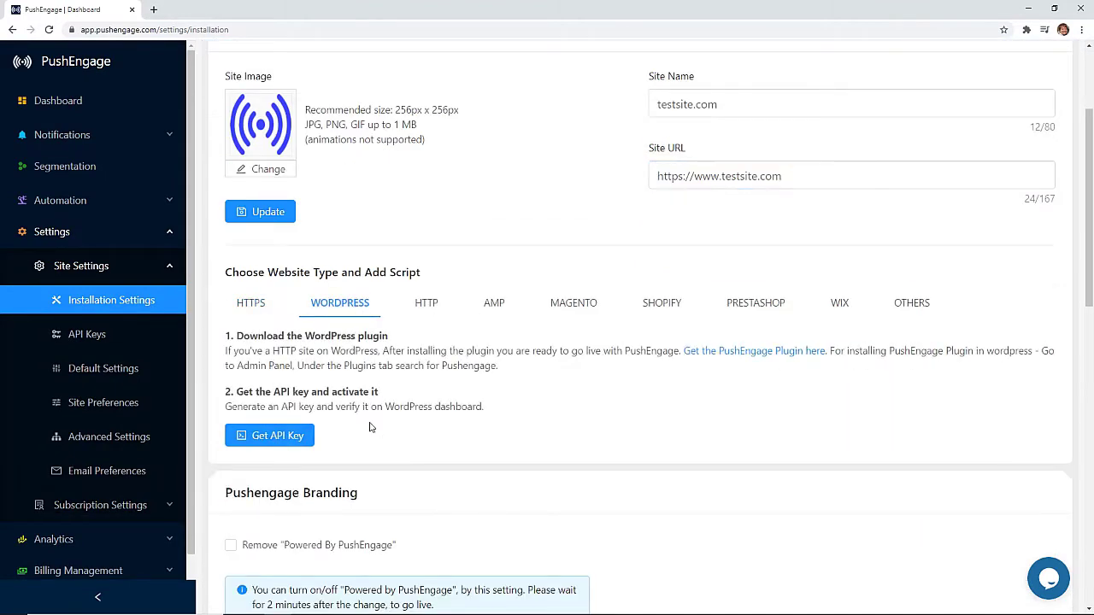
{"action": "scroll", "coordinate": [371, 427], "scroll_direction": "down", "scroll_amount": 7}
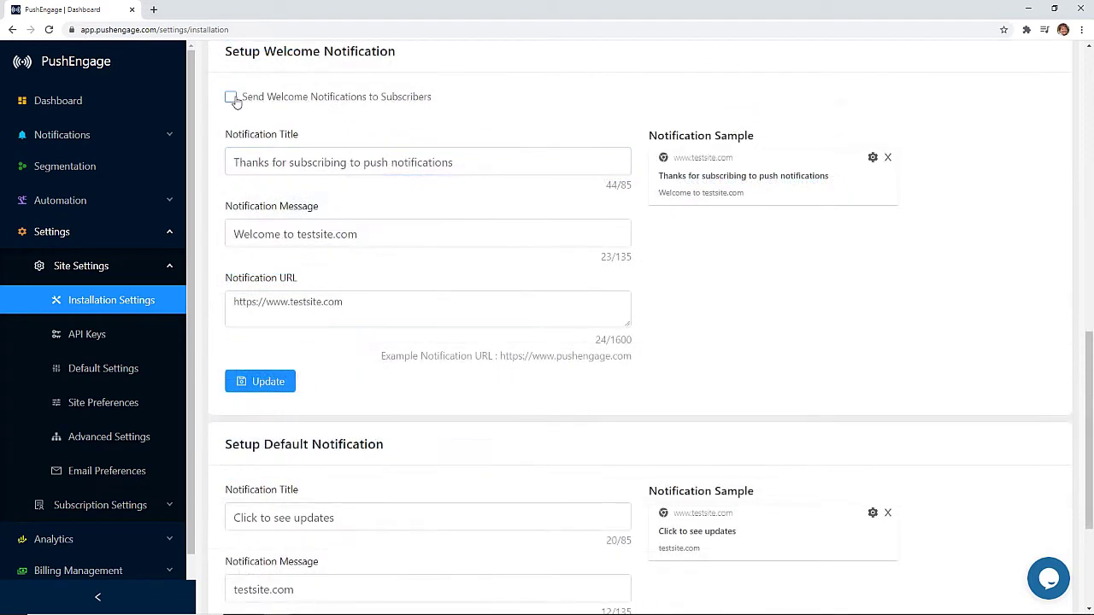
{"action": "left_click_drag", "start_coordinate": [454, 162], "coordinate": [228, 161]}
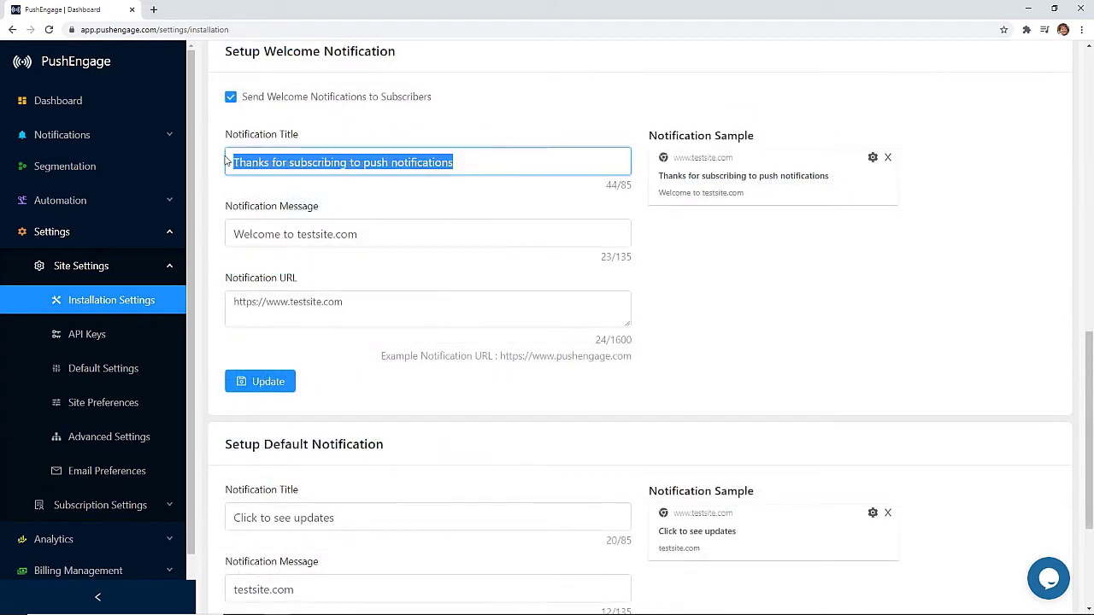
{"action": "type", "text": "Th"}
{"action": "key", "text": "BackSpace"}
{"action": "key", "text": "BackSpace"}
{"action": "type", "text": "Thanks for "}
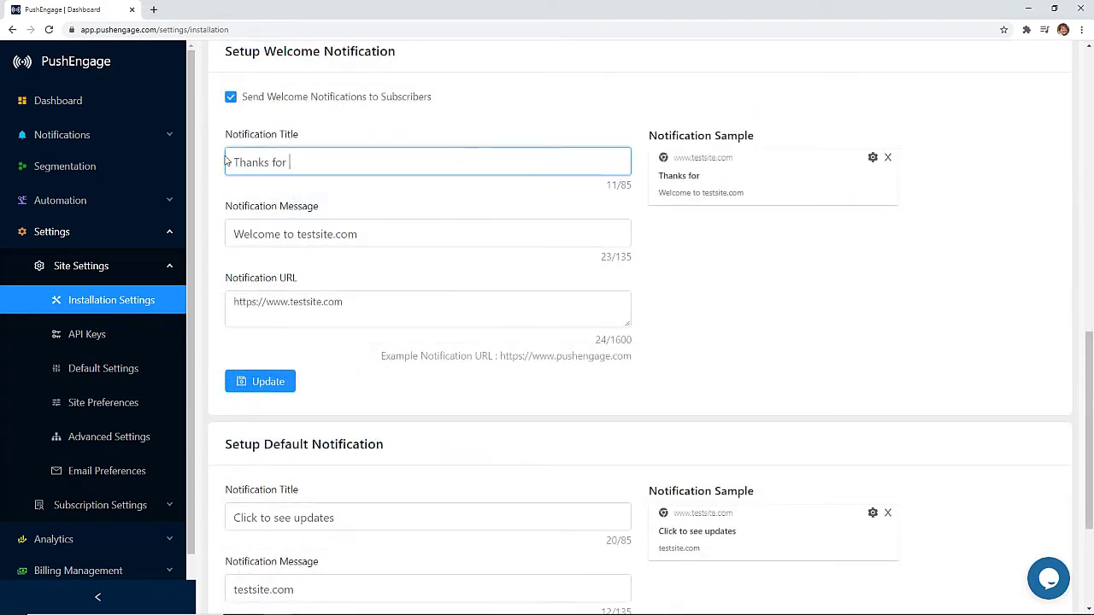
{"action": "type", "text": "subscribing"}
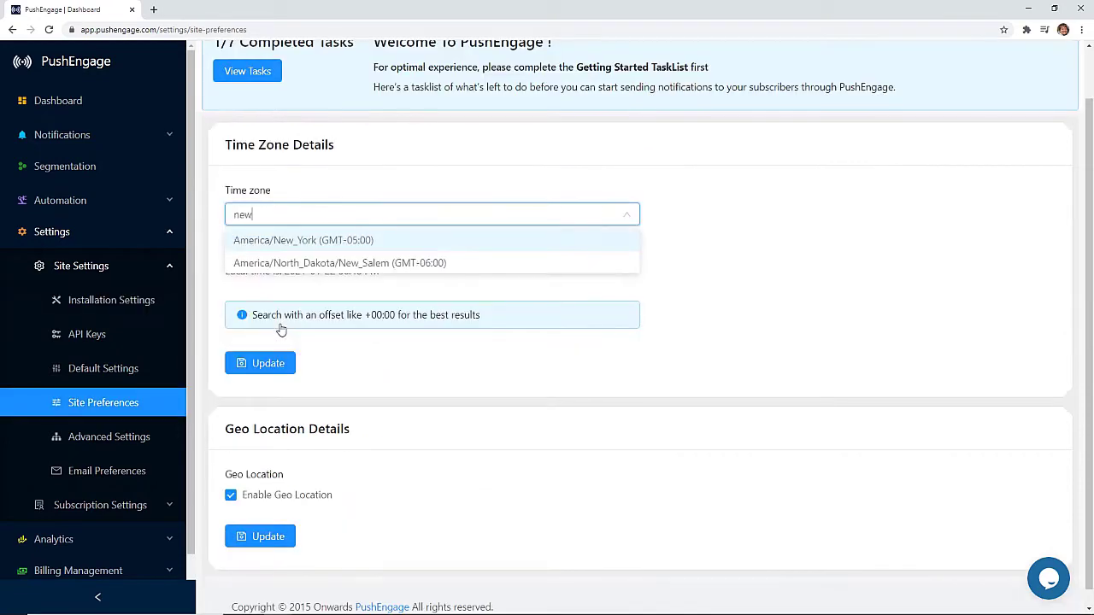
Step: Save America/New_York as the site time zone, then expand the Notifications menu
{"action": "left_click", "coordinate": [295, 242]}
{"action": "left_click", "coordinate": [272, 363]}
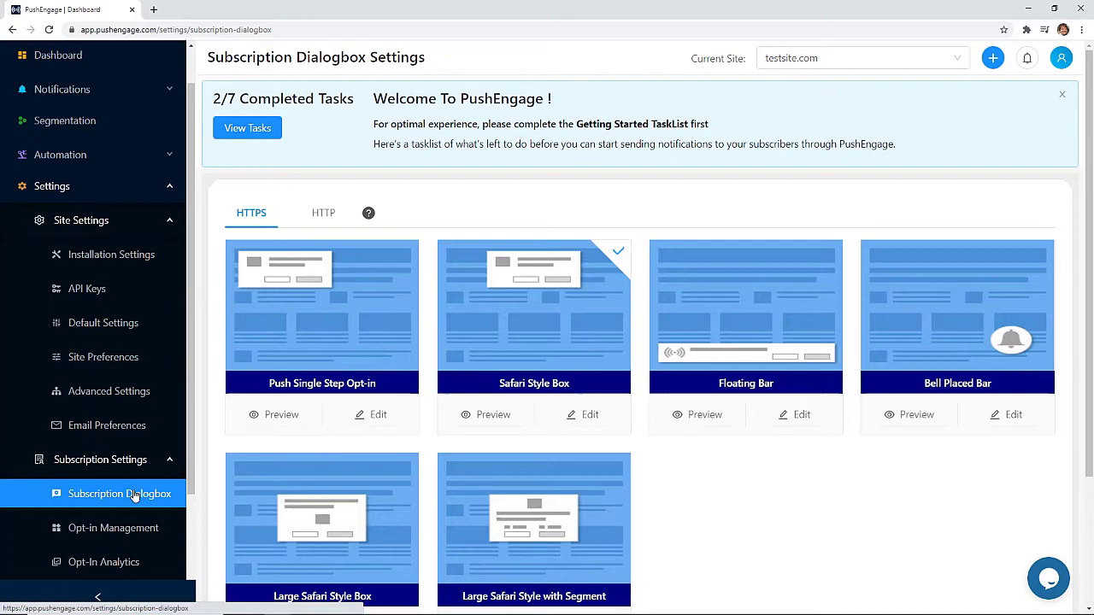
{"action": "scroll", "coordinate": [344, 390], "scroll_direction": "down", "scroll_amount": 2}
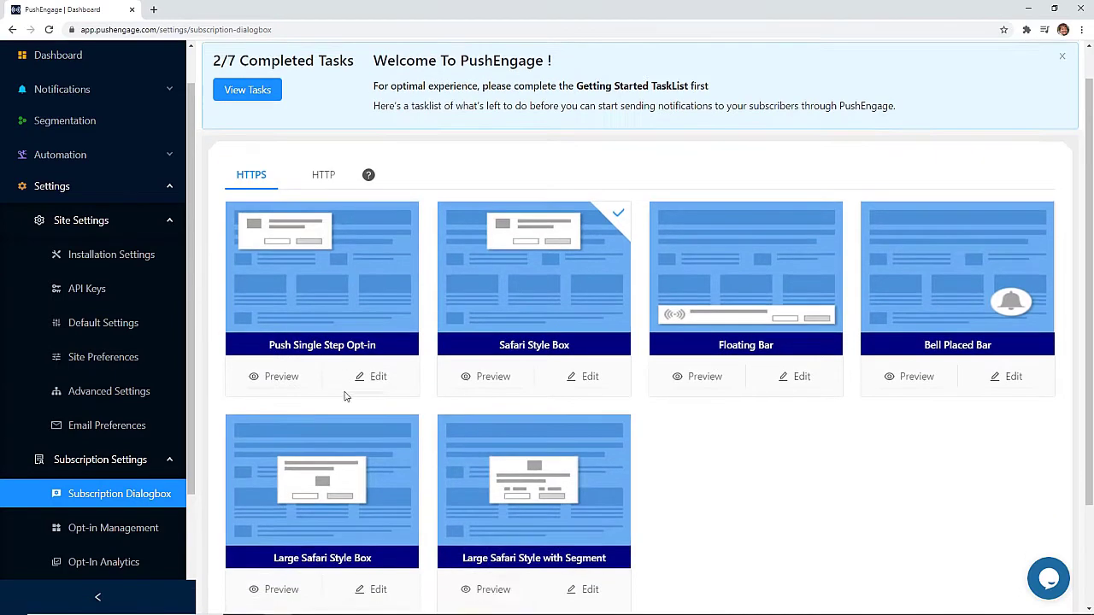
{"action": "left_click", "coordinate": [161, 93]}
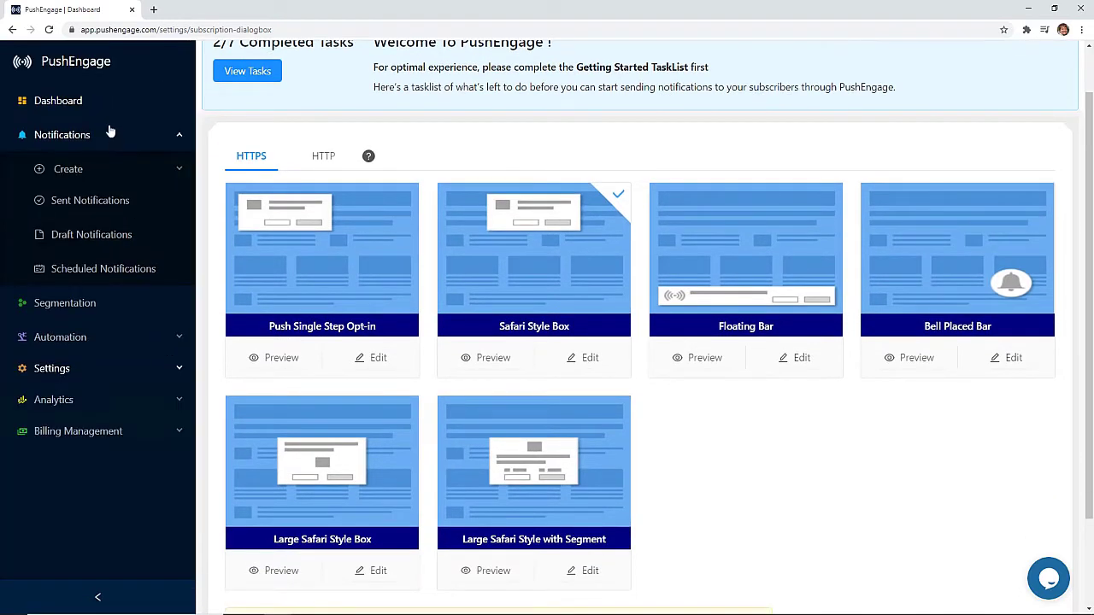
Step: Start a new notification 'Want More Hotel Deals?' with message 'We'll share all the hotel deals we find' and example.com link
{"action": "left_click", "coordinate": [91, 168]}
{"action": "left_click", "coordinate": [94, 203]}
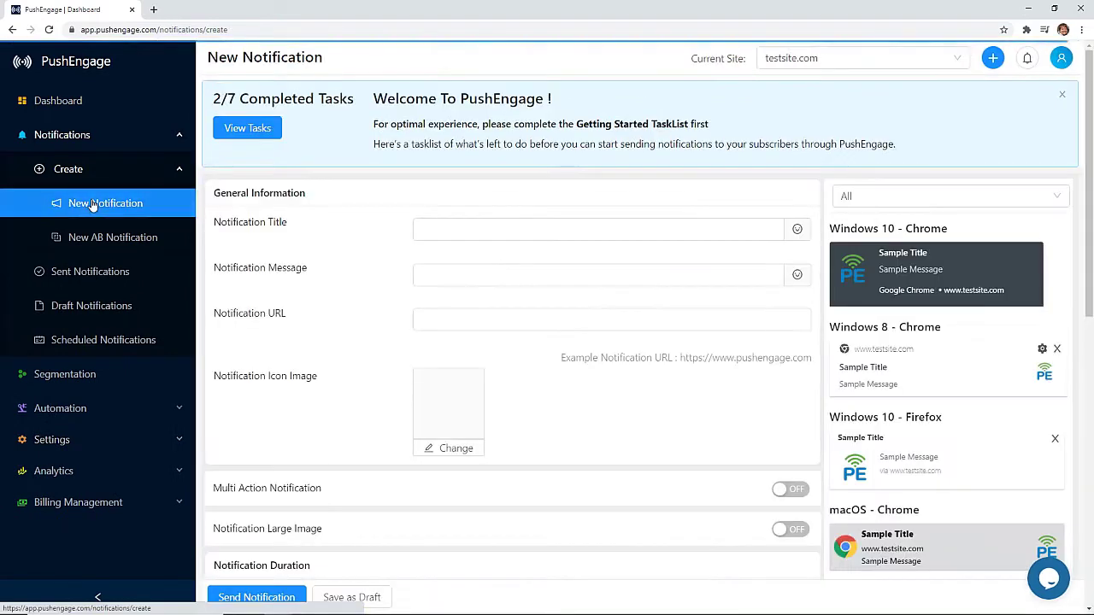
{"action": "left_click", "coordinate": [433, 230]}
{"action": "type", "text": "Want More Hotel Deals?"}
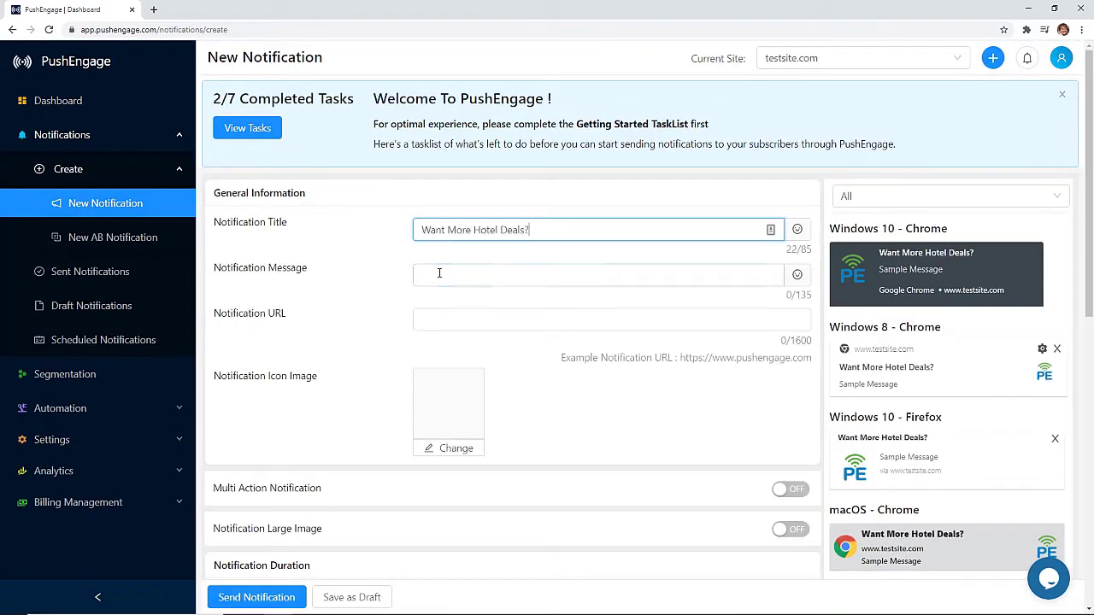
{"action": "left_click", "coordinate": [439, 274]}
{"action": "type", "text": "We'll share all the hotel"}
{"action": "type", "text": " deals we find"}
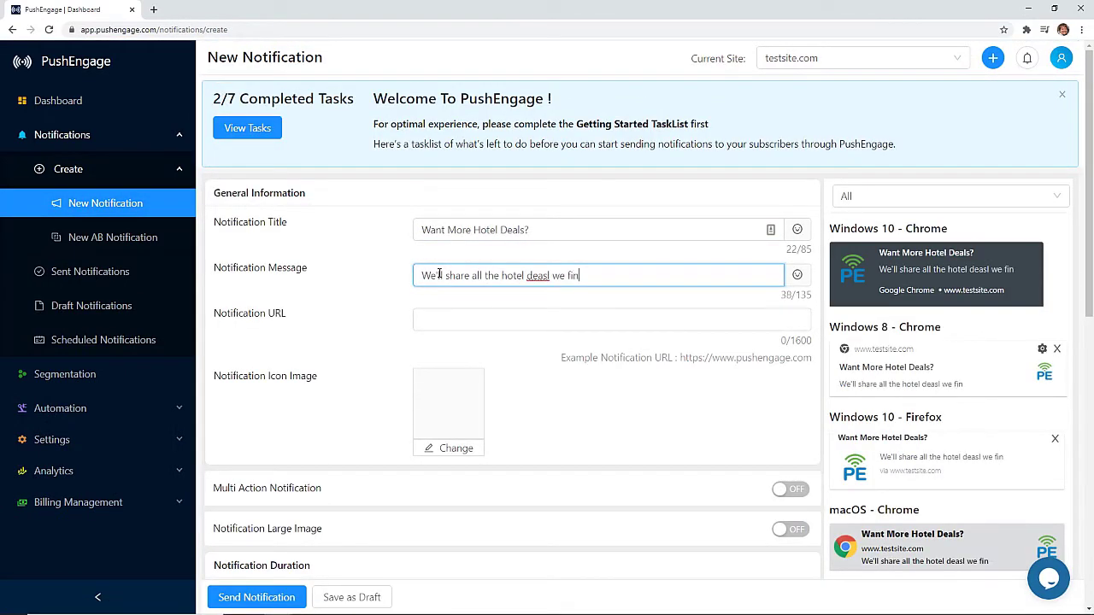
{"action": "left_click", "coordinate": [651, 321]}
{"action": "type", "text": "https://"}
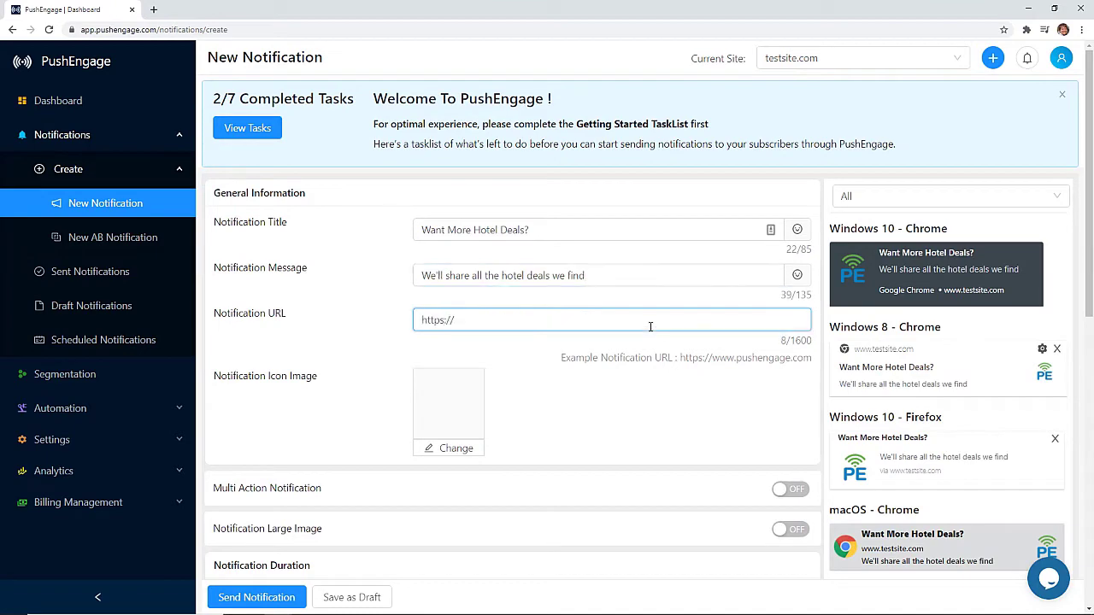
{"action": "type", "text": "example.com/hol"}
Step: Apply the uploaded icon and add a second action button labelled 'Book Now'
{"action": "left_click", "coordinate": [449, 448]}
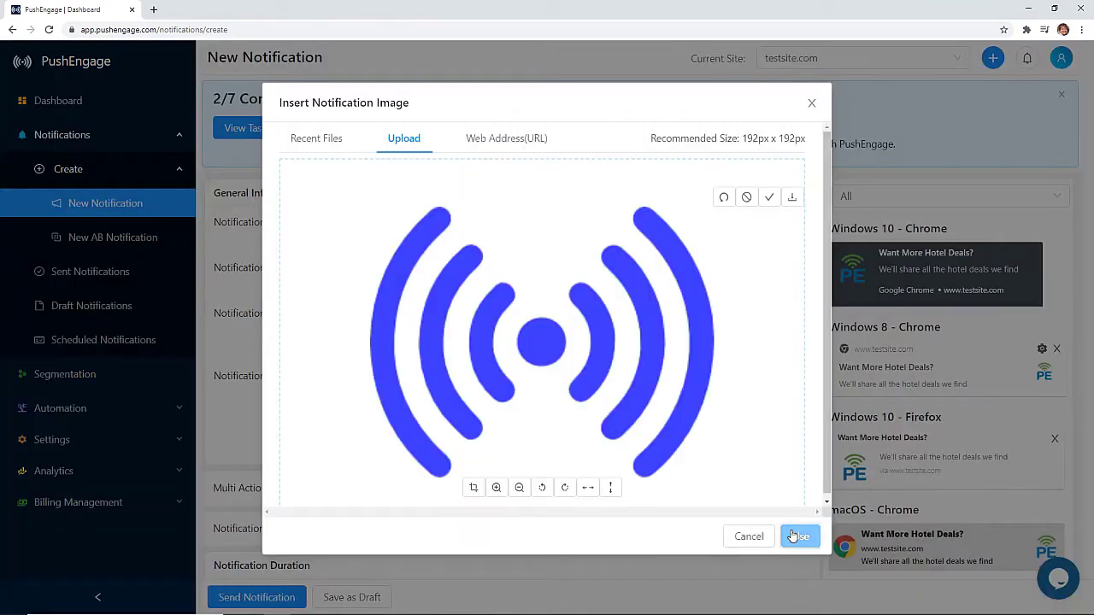
{"action": "left_click", "coordinate": [790, 536]}
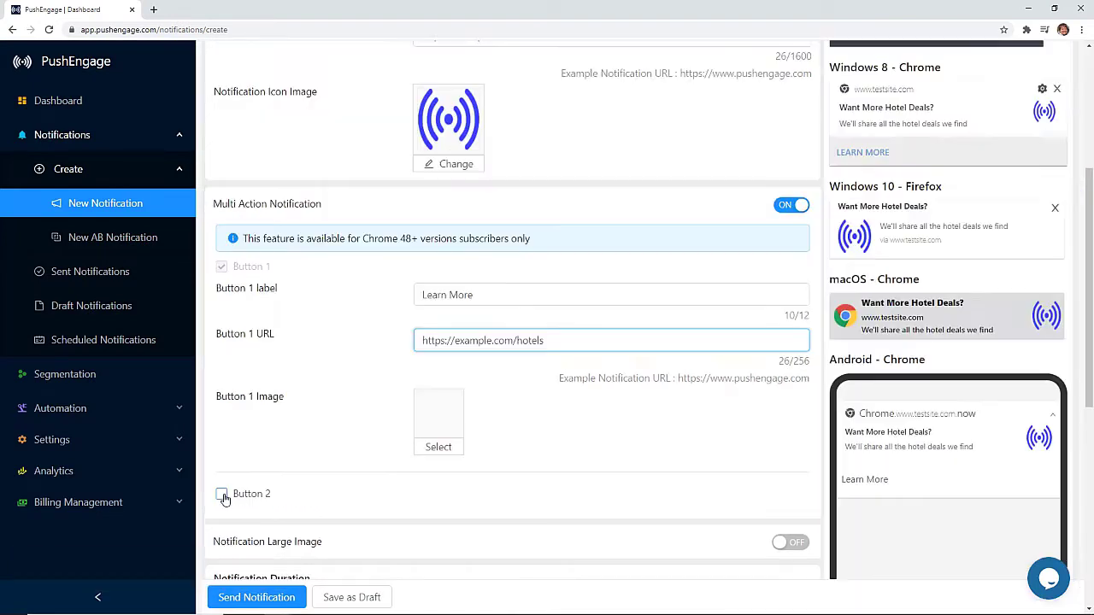
{"action": "left_click", "coordinate": [221, 494]}
{"action": "left_click", "coordinate": [459, 536]}
{"action": "type", "text": "Boo"}
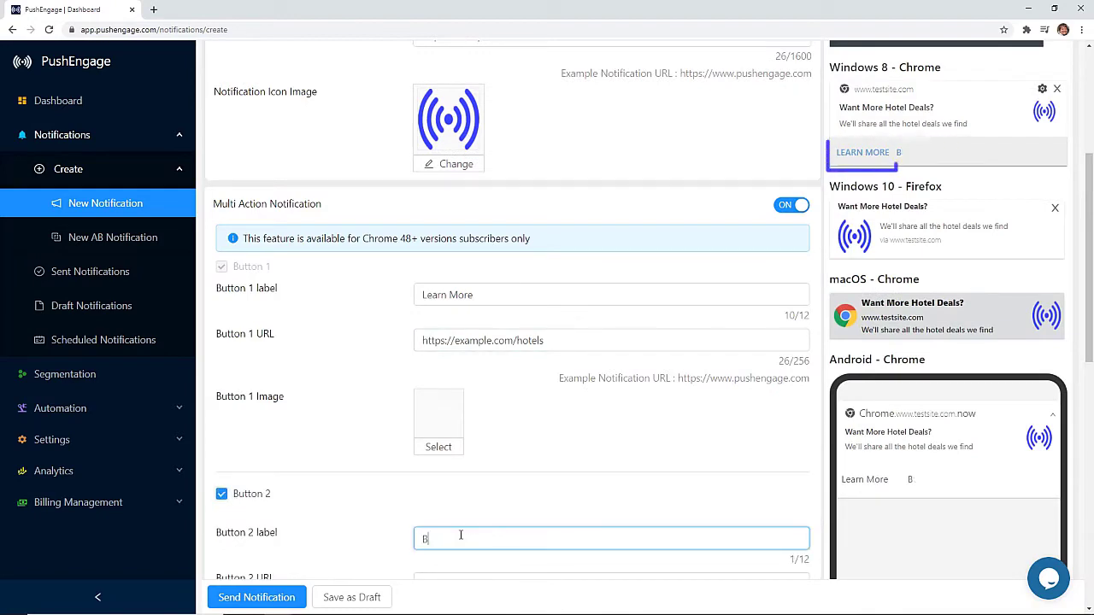
{"action": "type", "text": "k Now"}
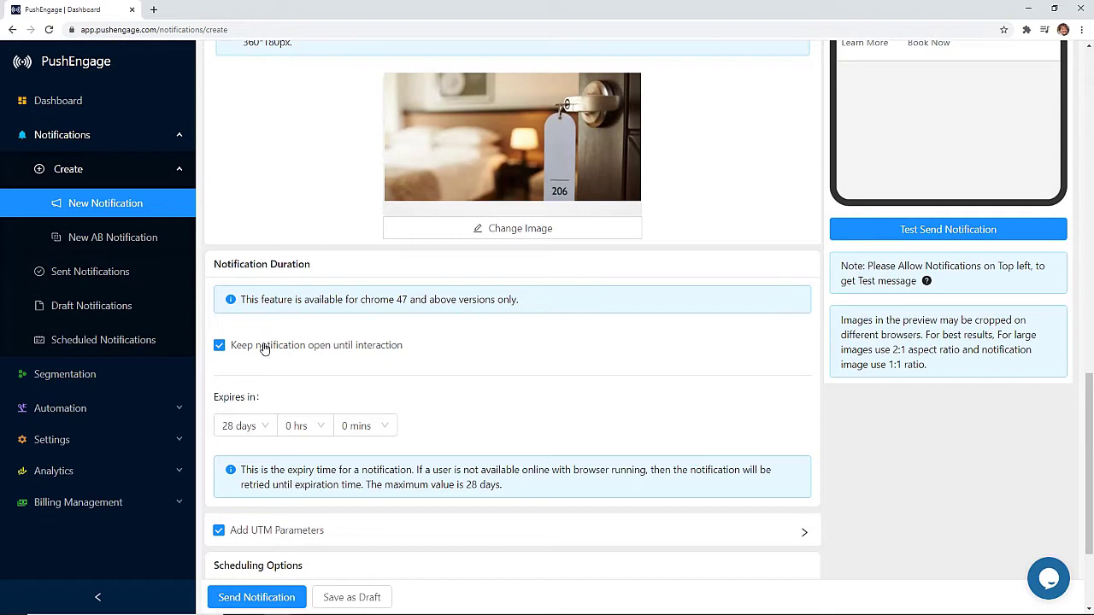
Step: Set the notification to expire after 2 days
{"action": "scroll", "coordinate": [265, 348], "scroll_direction": "down", "scroll_amount": 1}
{"action": "left_click", "coordinate": [256, 318]}
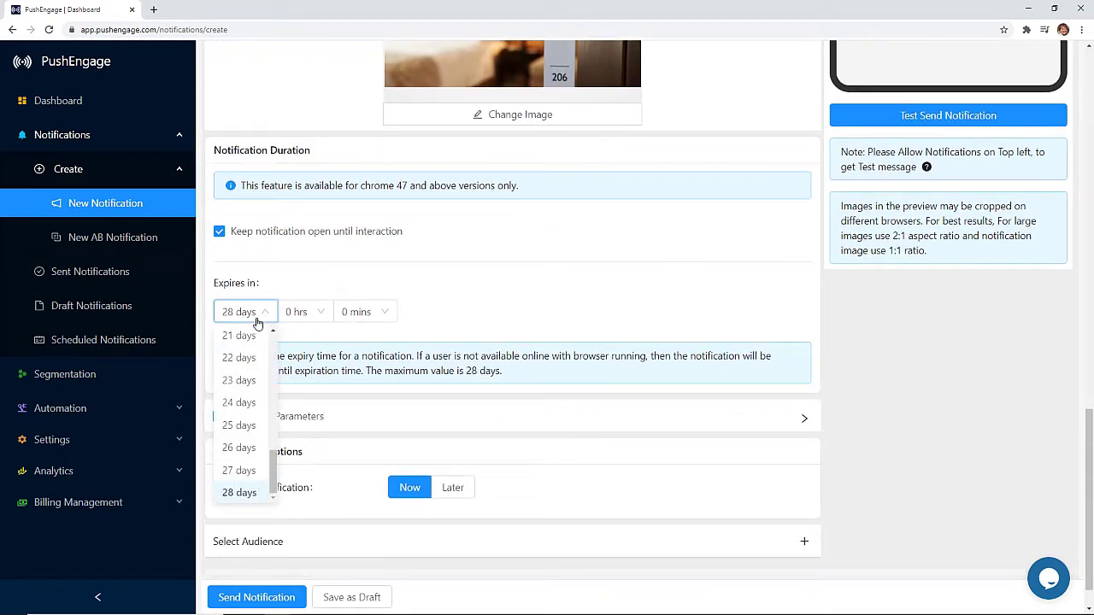
{"action": "scroll", "coordinate": [248, 355], "scroll_direction": "up", "scroll_amount": 1}
{"action": "scroll", "coordinate": [247, 355], "scroll_direction": "up", "scroll_amount": 6}
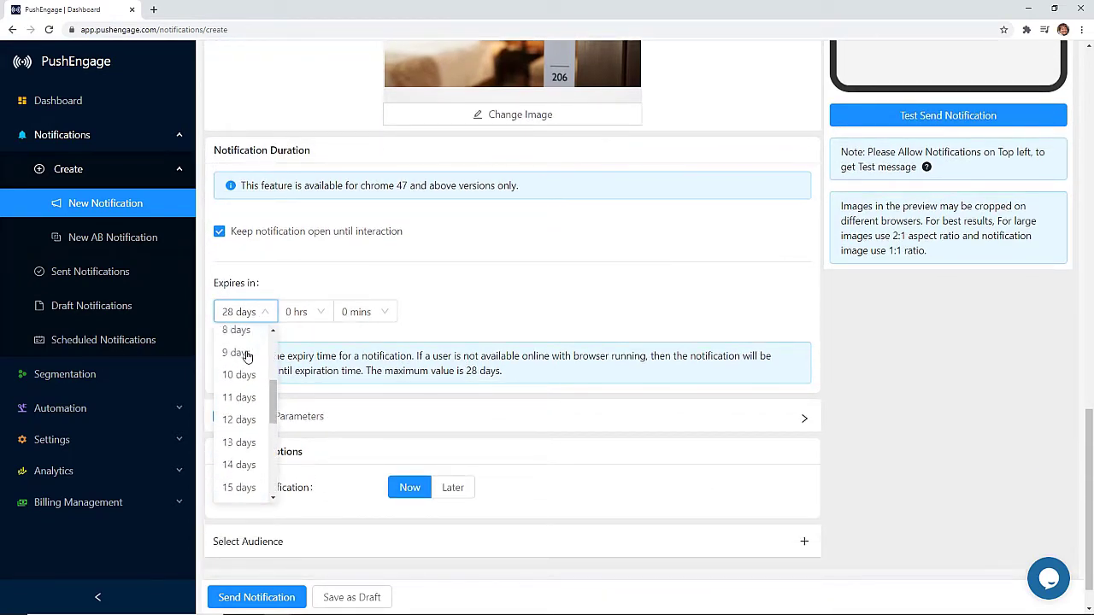
{"action": "scroll", "coordinate": [247, 356], "scroll_direction": "up", "scroll_amount": 1}
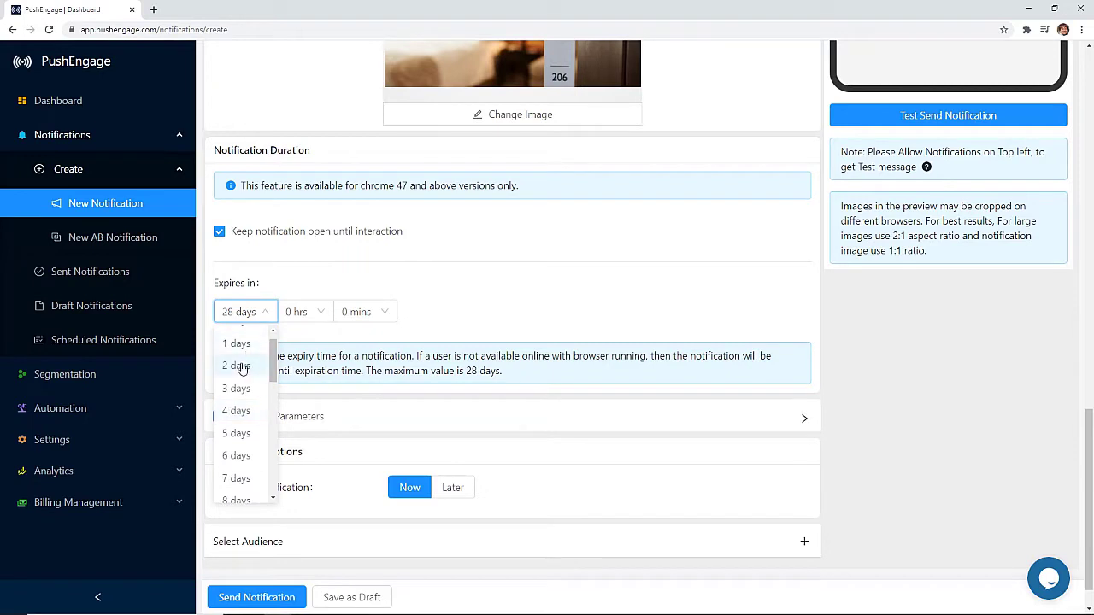
{"action": "left_click", "coordinate": [243, 367]}
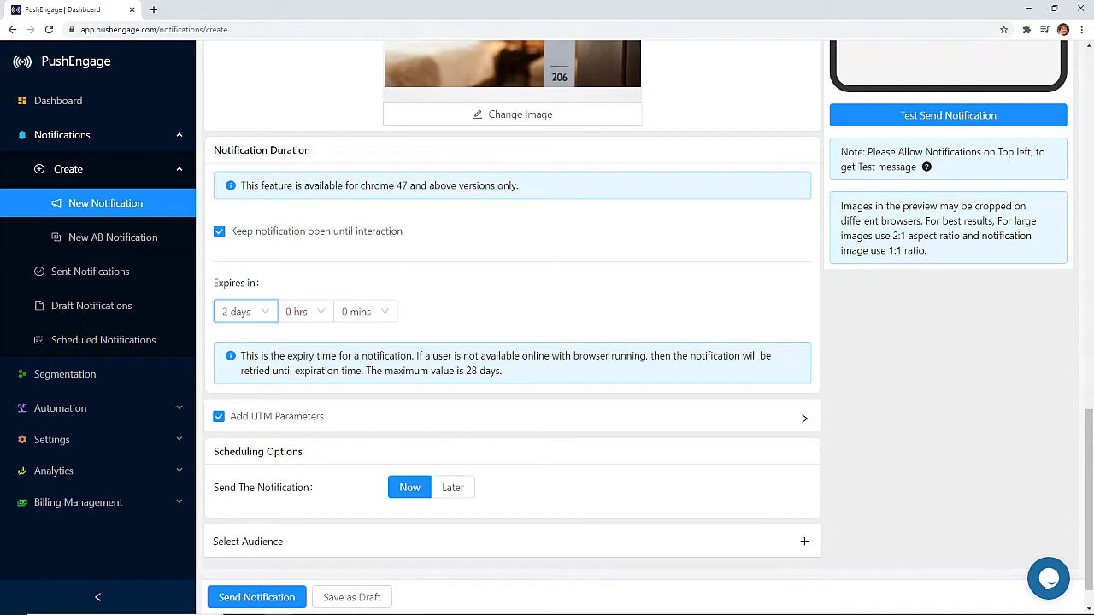
Step: Expand the UTM parameter fields and click into UTM Content
{"action": "left_click", "coordinate": [777, 430]}
{"action": "left_click", "coordinate": [804, 425]}
{"action": "scroll", "coordinate": [803, 423], "scroll_direction": "down", "scroll_amount": 3}
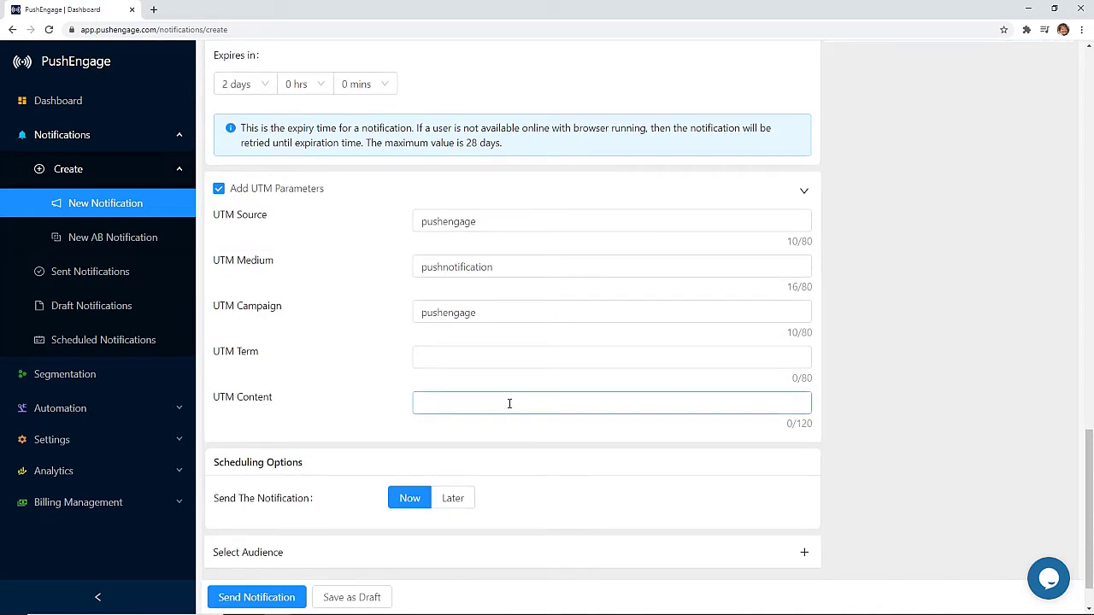
{"action": "left_click", "coordinate": [510, 404]}
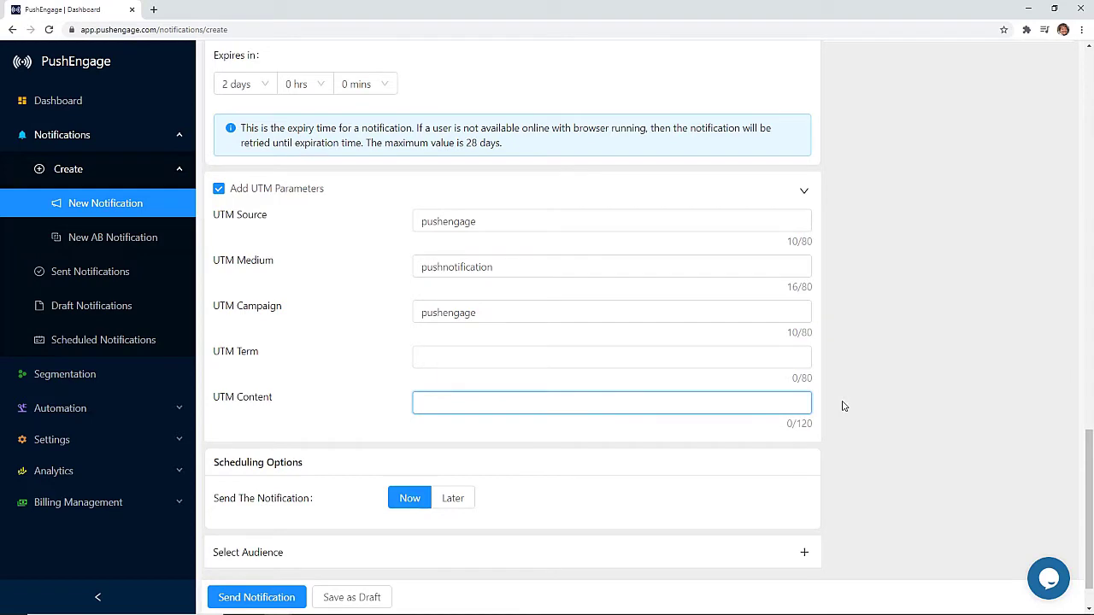
{"action": "scroll", "coordinate": [842, 406], "scroll_direction": "down", "scroll_amount": 1}
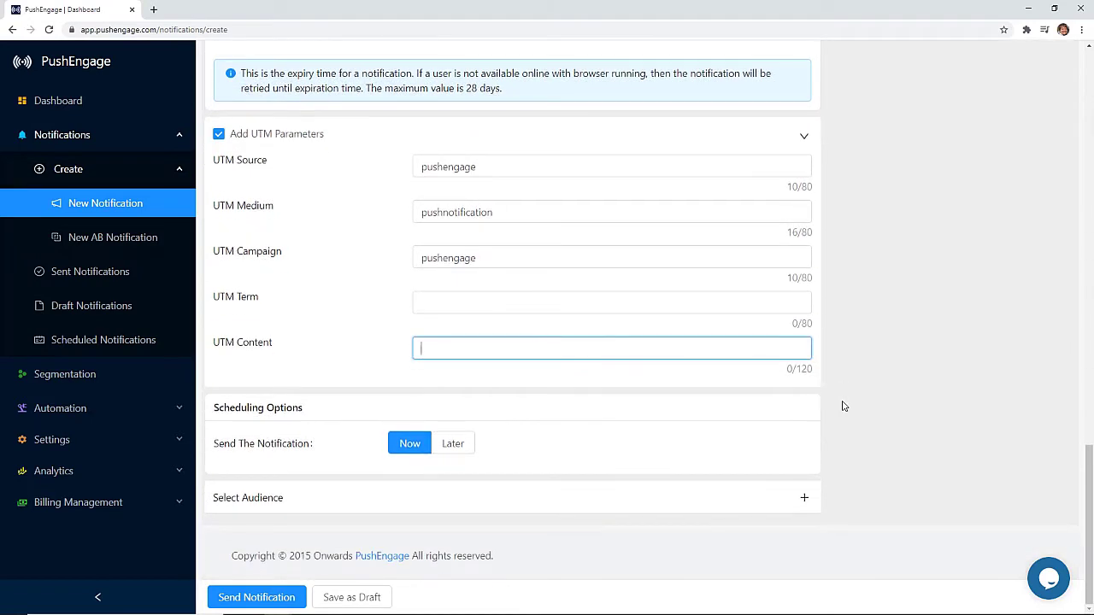
Step: Schedule the notification for later at 3:00 pm in each subscriber's own timezone
{"action": "left_click", "coordinate": [441, 445]}
{"action": "scroll", "coordinate": [460, 447], "scroll_direction": "down", "scroll_amount": 3}
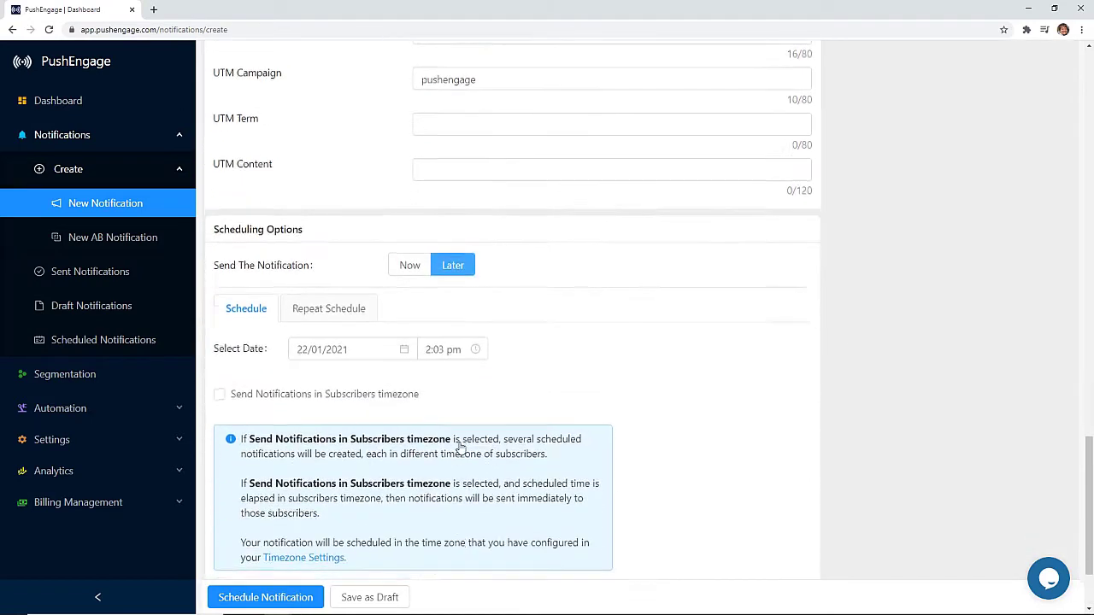
{"action": "left_click", "coordinate": [430, 242]}
{"action": "left_click", "coordinate": [471, 266]}
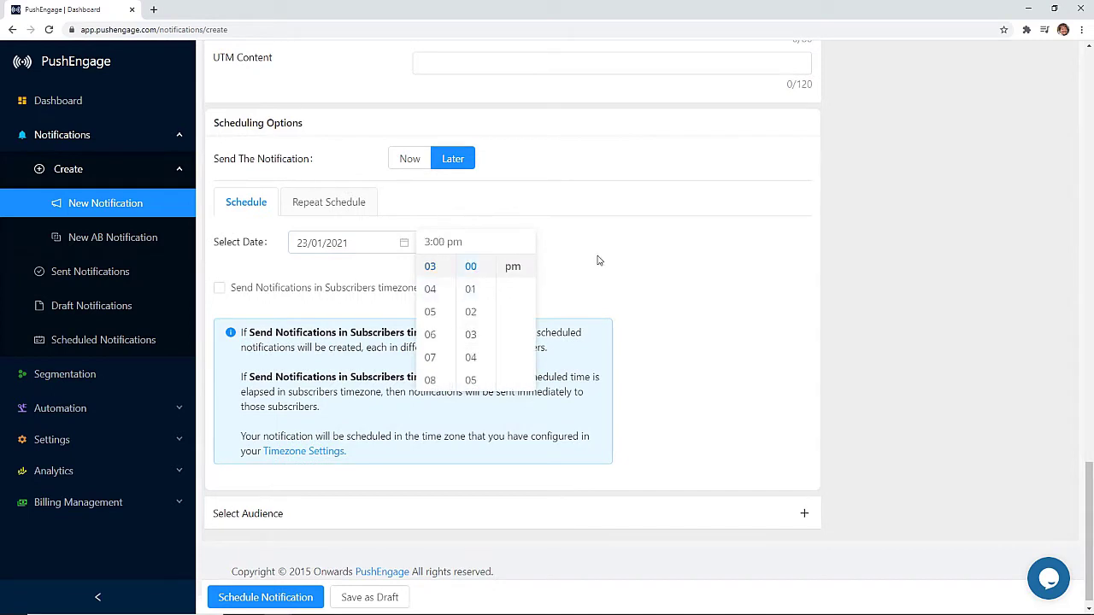
{"action": "left_click", "coordinate": [598, 259]}
{"action": "left_click", "coordinate": [219, 287]}
Step: Try a repeating schedule with Sunday removed from the repeat days
{"action": "scroll", "coordinate": [312, 196], "scroll_direction": "down", "scroll_amount": 1}
{"action": "left_click", "coordinate": [312, 196]}
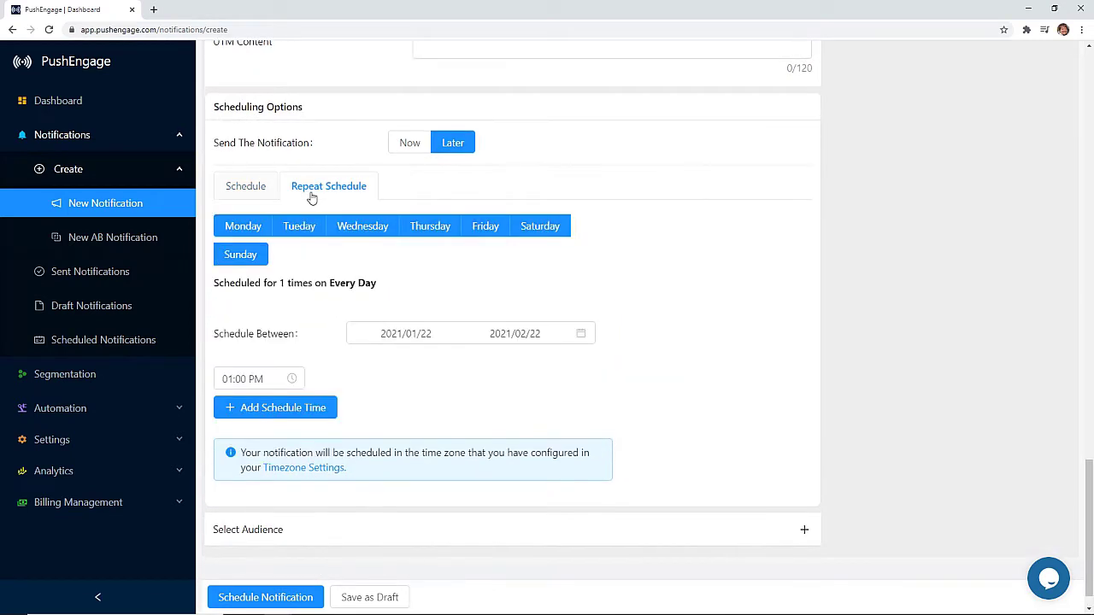
{"action": "left_click", "coordinate": [255, 254]}
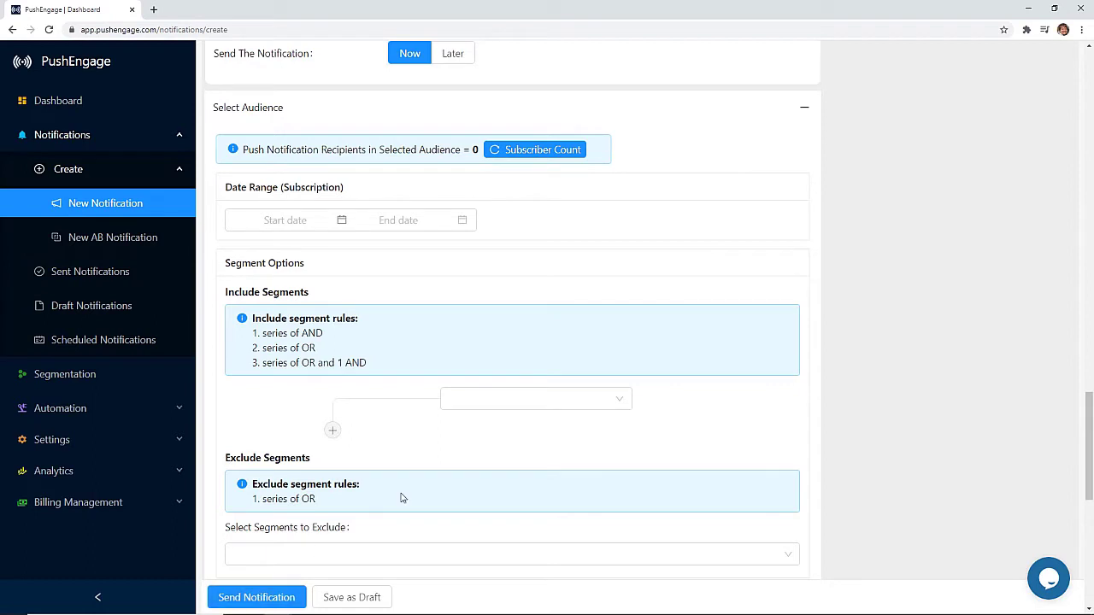
Step: Limit the audience to subscribers who joined between 01/01/2021 and 15/01/2021
{"action": "scroll", "coordinate": [444, 434], "scroll_direction": "down", "scroll_amount": 1}
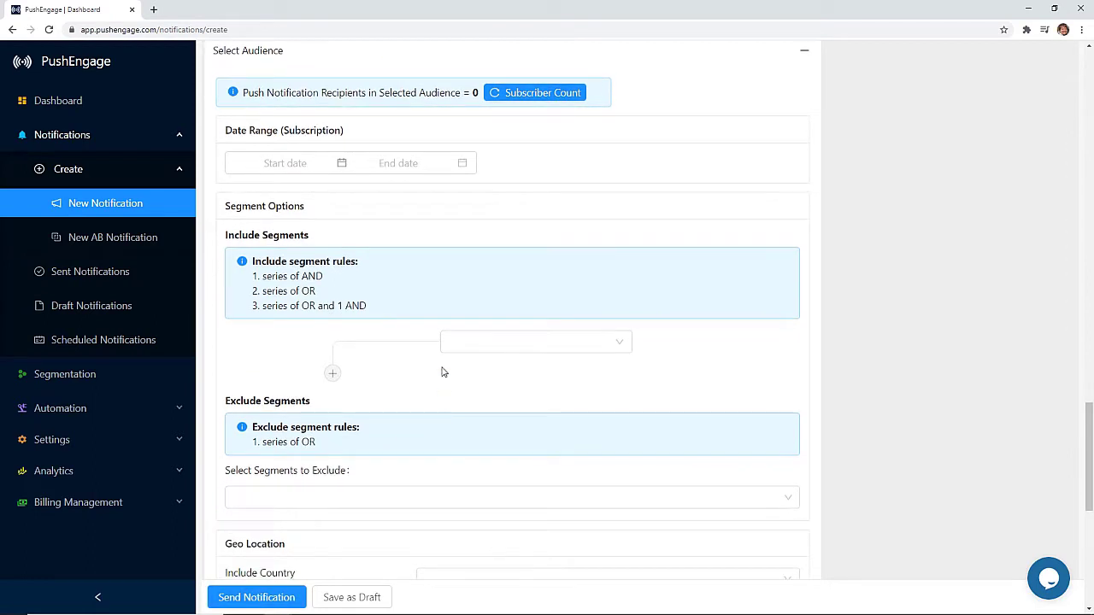
{"action": "left_click", "coordinate": [291, 165]}
{"action": "left_click", "coordinate": [374, 241]}
{"action": "left_click", "coordinate": [400, 241]}
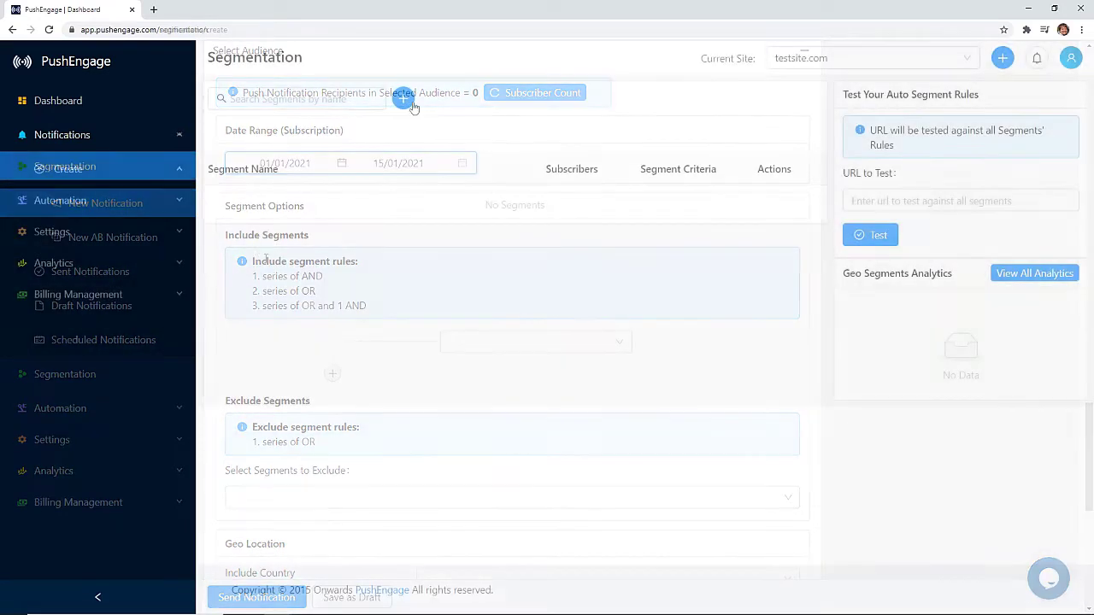
Step: Create a Hotels segment on page visit that includes URLs containing /ho
{"action": "left_click", "coordinate": [403, 99]}
{"action": "left_click", "coordinate": [412, 183]}
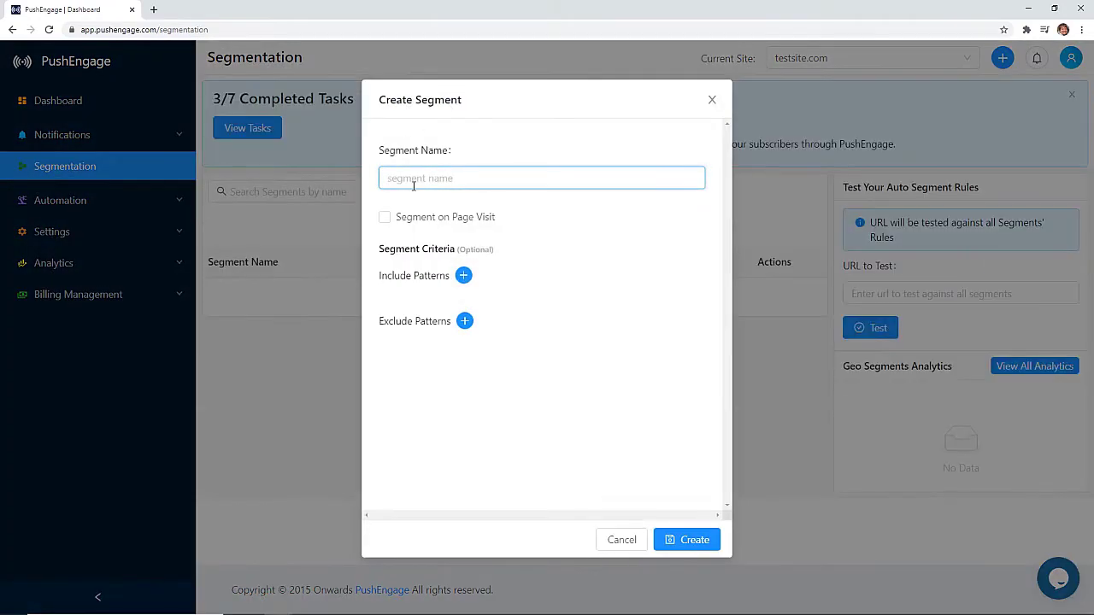
{"action": "type", "text": "hote"}
{"action": "key", "text": "BackSpace"}
{"action": "type", "text": "Hotels"}
{"action": "left_click", "coordinate": [410, 219]}
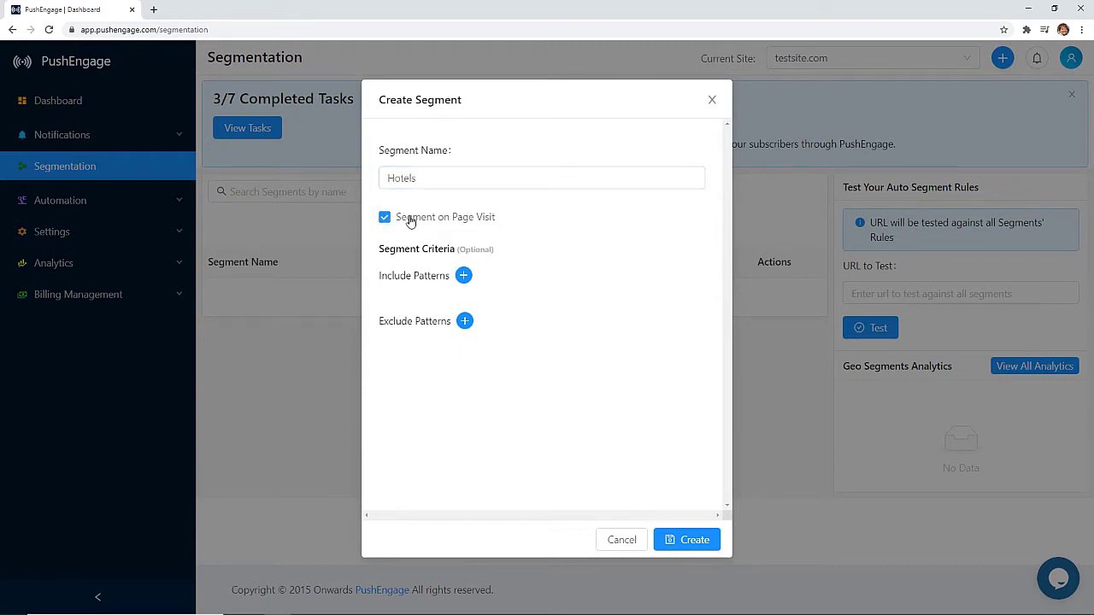
{"action": "left_click", "coordinate": [463, 275]}
{"action": "left_click", "coordinate": [461, 309]}
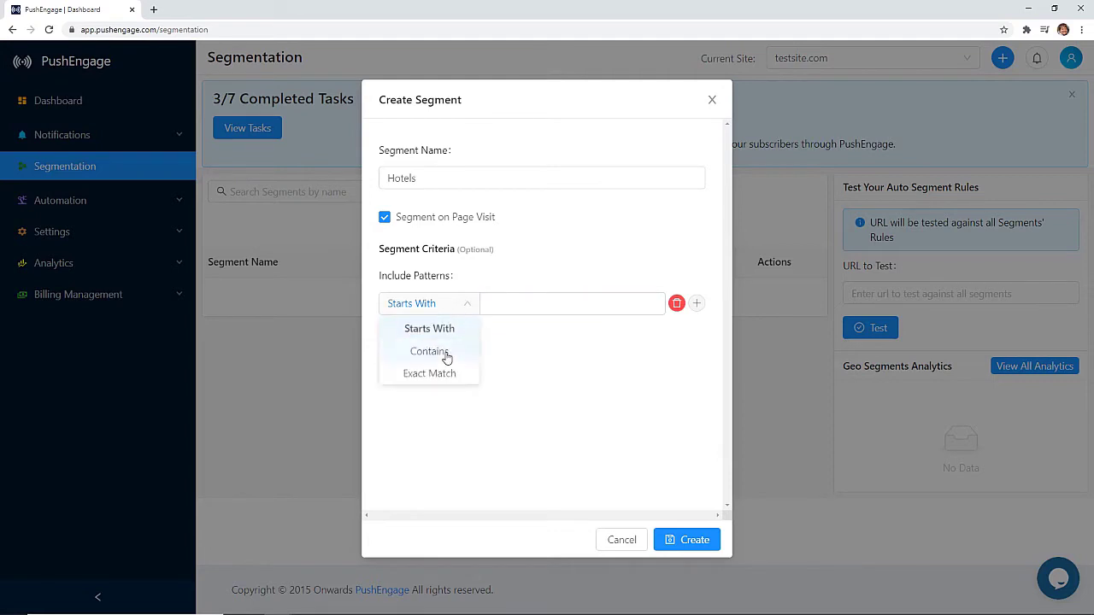
{"action": "left_click", "coordinate": [445, 353]}
{"action": "left_click", "coordinate": [509, 306]}
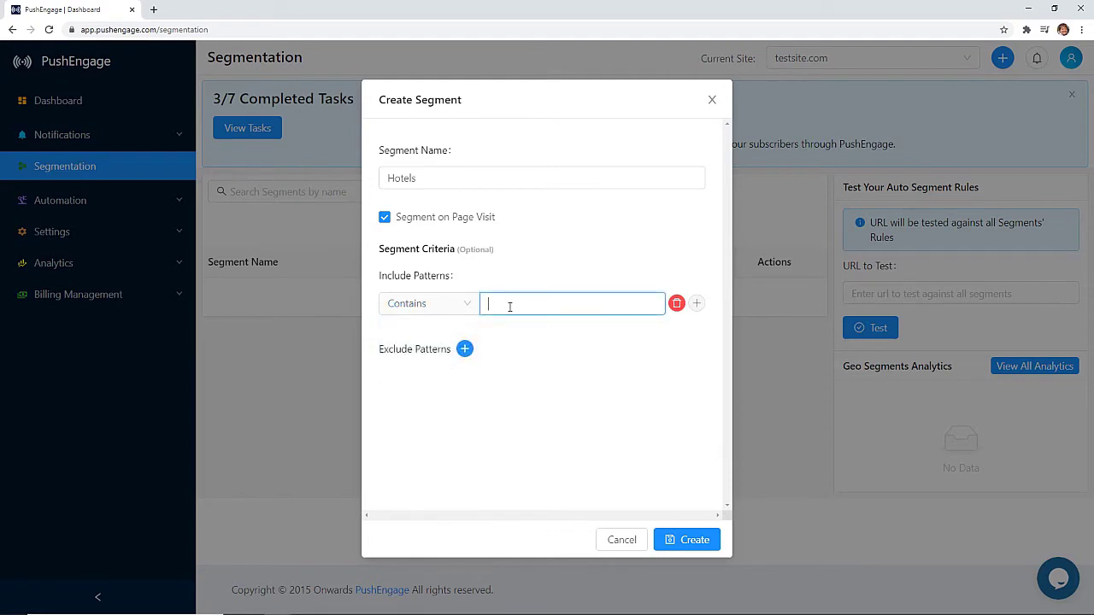
{"action": "type", "text": "/hotels"}
Step: Save the Hotels segment and look through the country and state targeting lists
{"action": "left_click", "coordinate": [695, 539]}
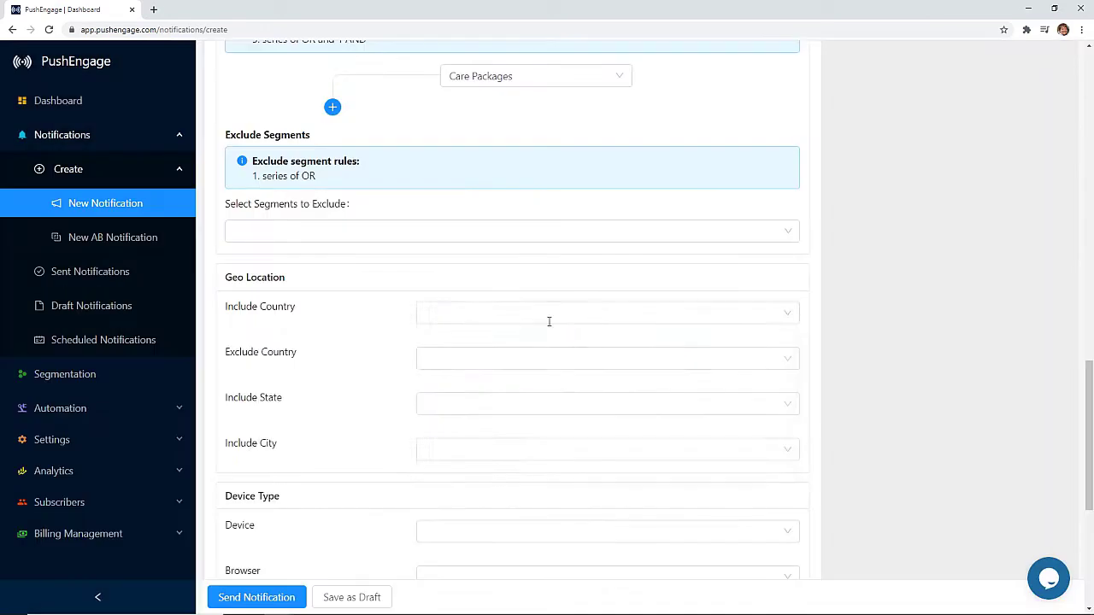
{"action": "left_click", "coordinate": [527, 315]}
{"action": "left_click", "coordinate": [500, 430]}
{"action": "scroll", "coordinate": [500, 432], "scroll_direction": "down", "scroll_amount": 3}
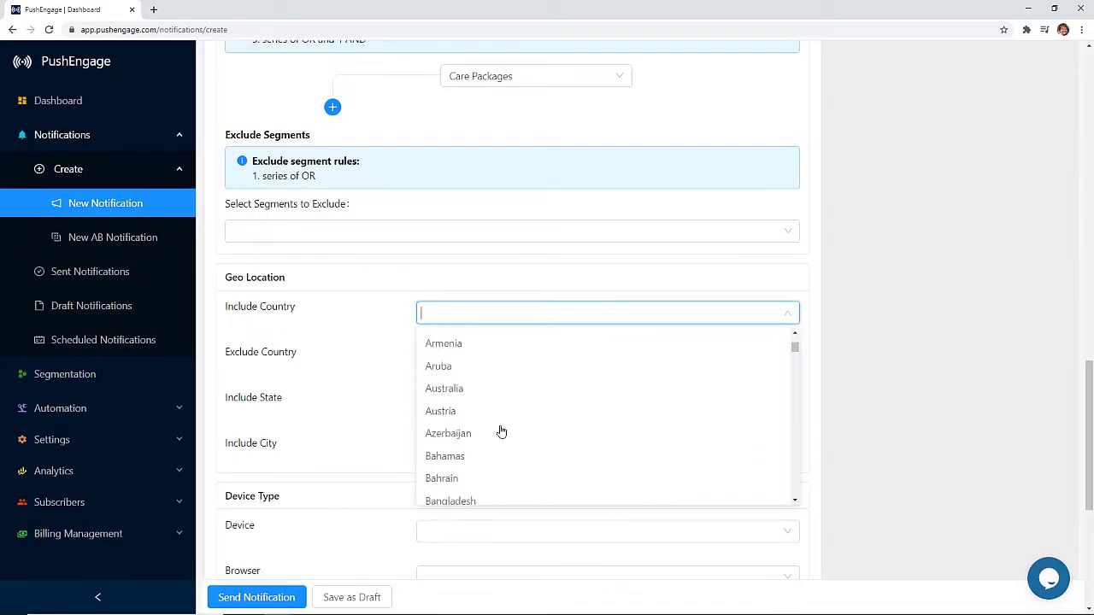
{"action": "left_click", "coordinate": [447, 399]}
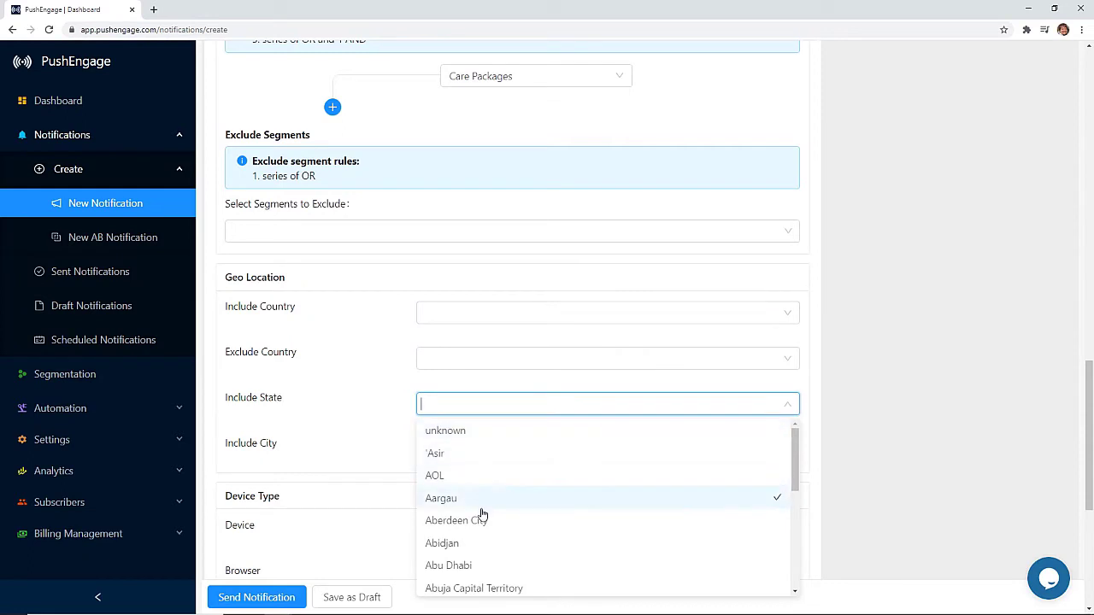
{"action": "left_click", "coordinate": [816, 456]}
{"action": "scroll", "coordinate": [735, 415], "scroll_direction": "down", "scroll_amount": 2}
Step: Target mobile devices on Chrome with a sample of 100 recipients
{"action": "left_click", "coordinate": [516, 361]}
{"action": "left_click", "coordinate": [466, 407]}
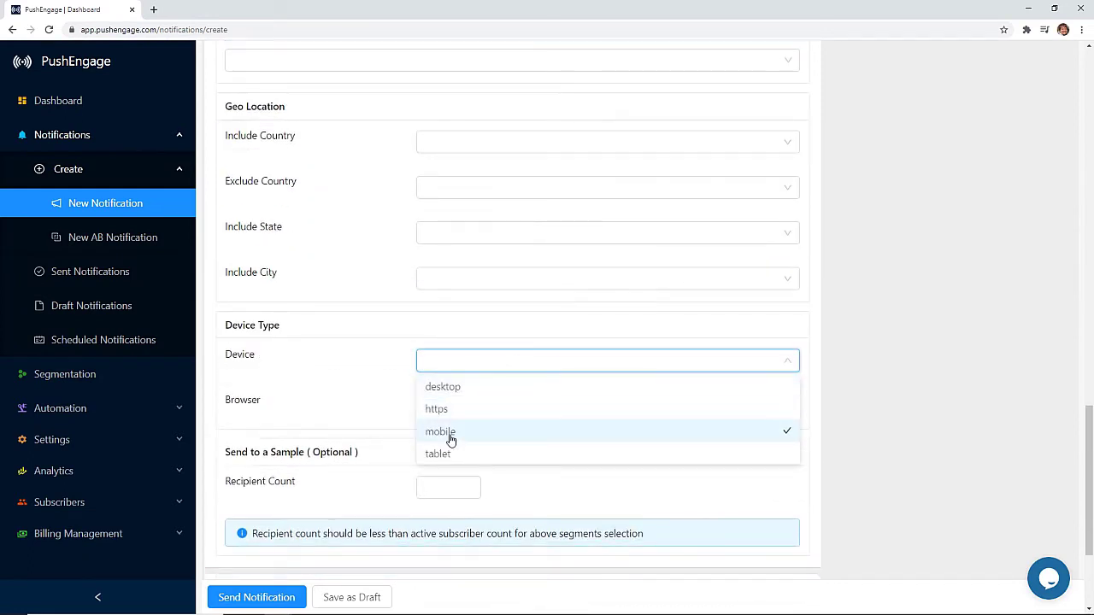
{"action": "left_click", "coordinate": [453, 432]}
{"action": "left_click", "coordinate": [373, 390]}
{"action": "left_click", "coordinate": [454, 410]}
{"action": "left_click", "coordinate": [484, 442]}
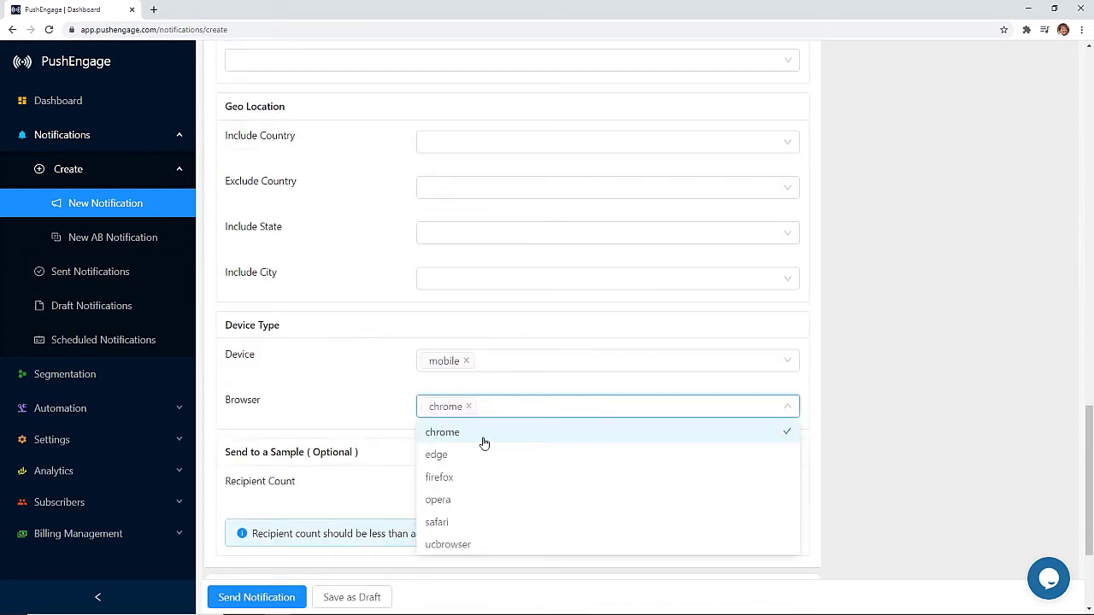
{"action": "left_click", "coordinate": [357, 454]}
{"action": "left_click", "coordinate": [435, 484]}
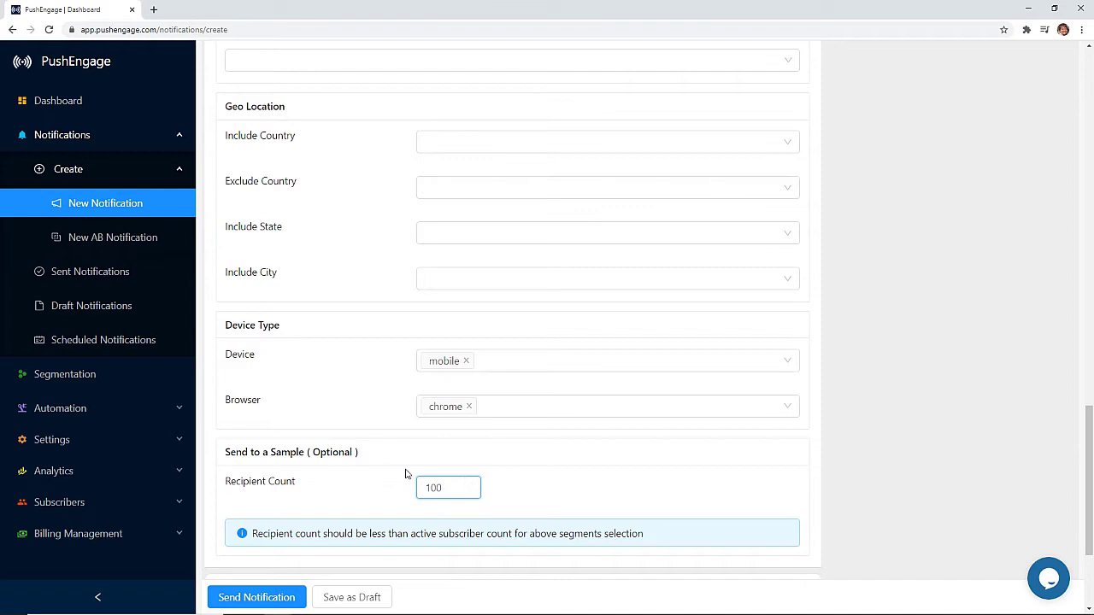
{"action": "scroll", "coordinate": [406, 475], "scroll_direction": "down", "scroll_amount": 3}
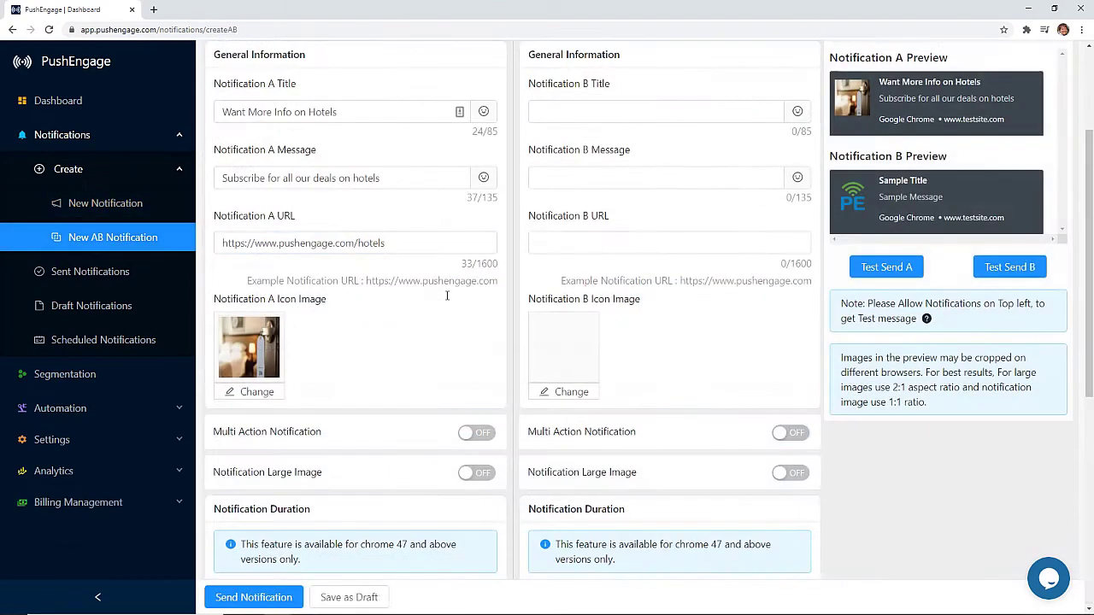
Step: Title variant B 'Need a Hotel?' and give it a recent hotel image as its icon
{"action": "left_click", "coordinate": [569, 173]}
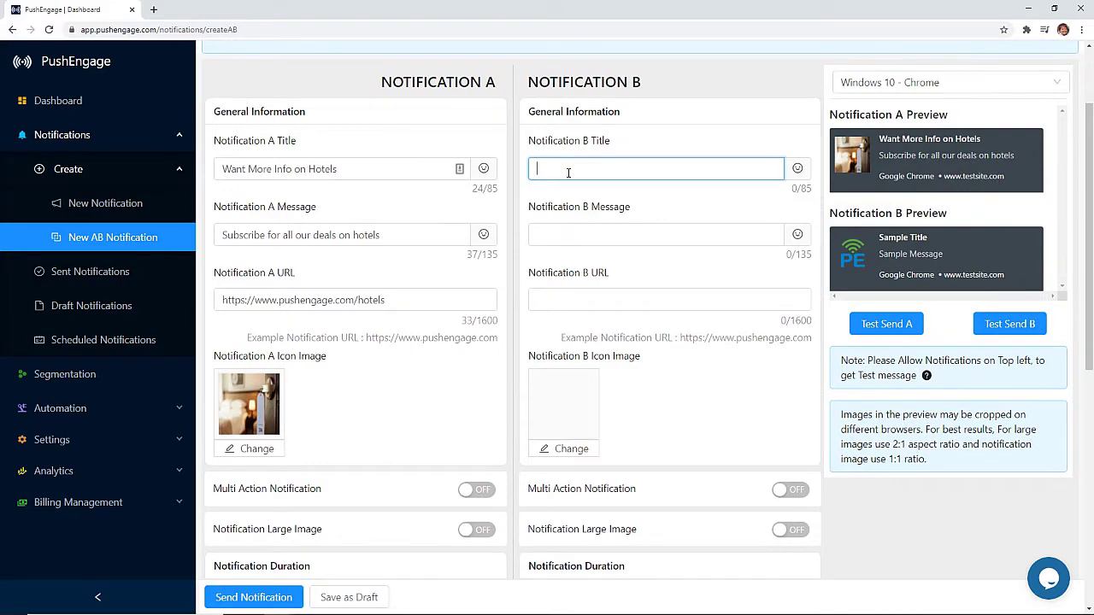
{"action": "type", "text": "Need a Hotel?"}
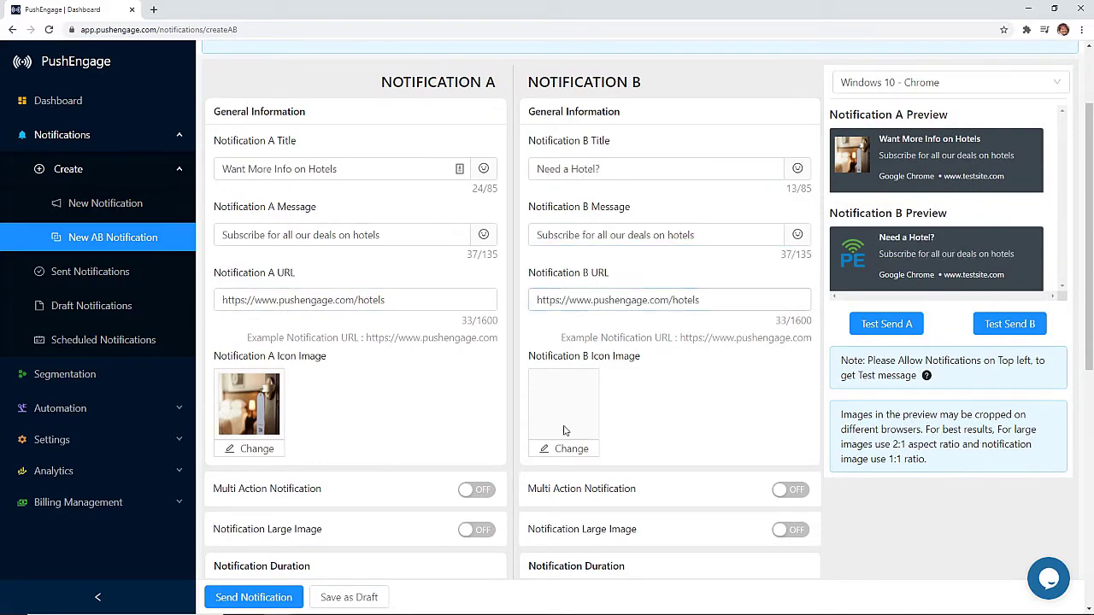
{"action": "left_click", "coordinate": [564, 430]}
{"action": "left_click", "coordinate": [368, 214]}
{"action": "left_click", "coordinate": [799, 535]}
Step: Go to the Drip Autoresponder automations page
{"action": "scroll", "coordinate": [278, 598], "scroll_direction": "down", "scroll_amount": 3}
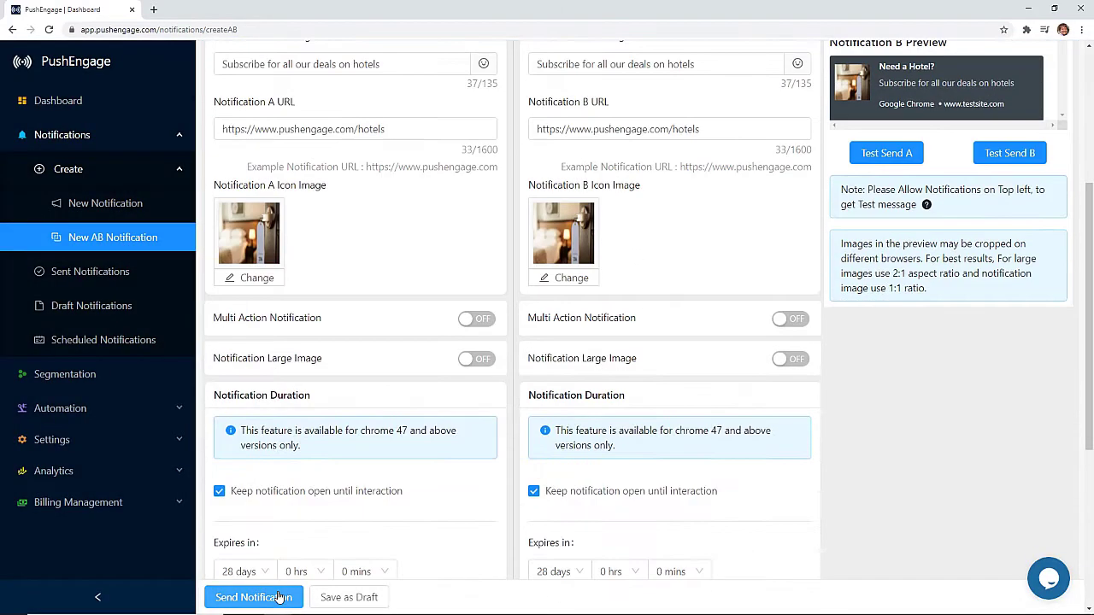
{"action": "scroll", "coordinate": [340, 530], "scroll_direction": "down", "scroll_amount": 3}
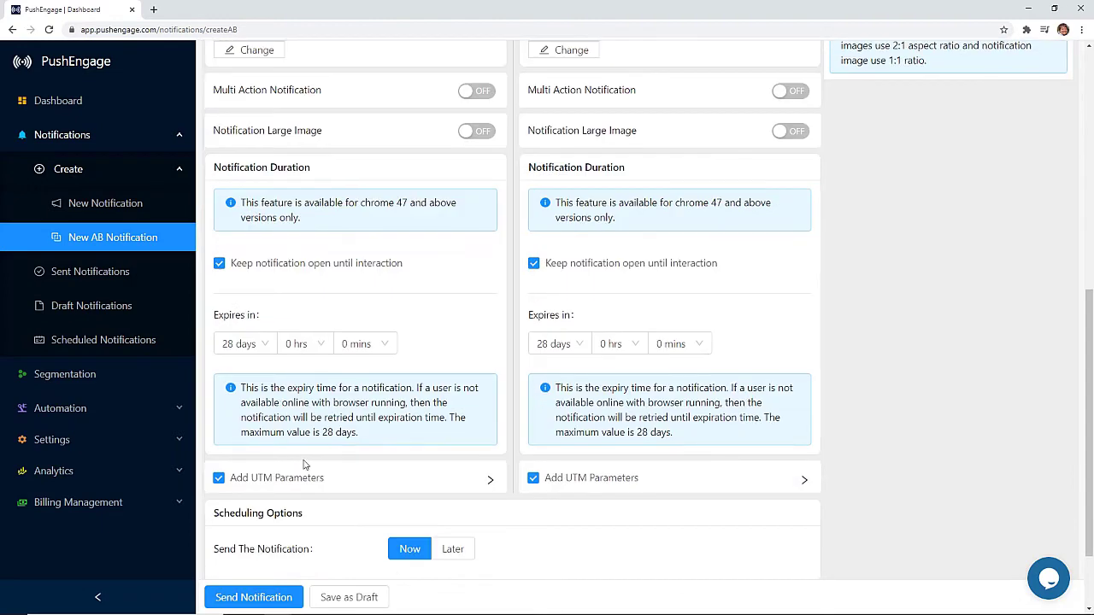
{"action": "scroll", "coordinate": [316, 462], "scroll_direction": "down", "scroll_amount": 2}
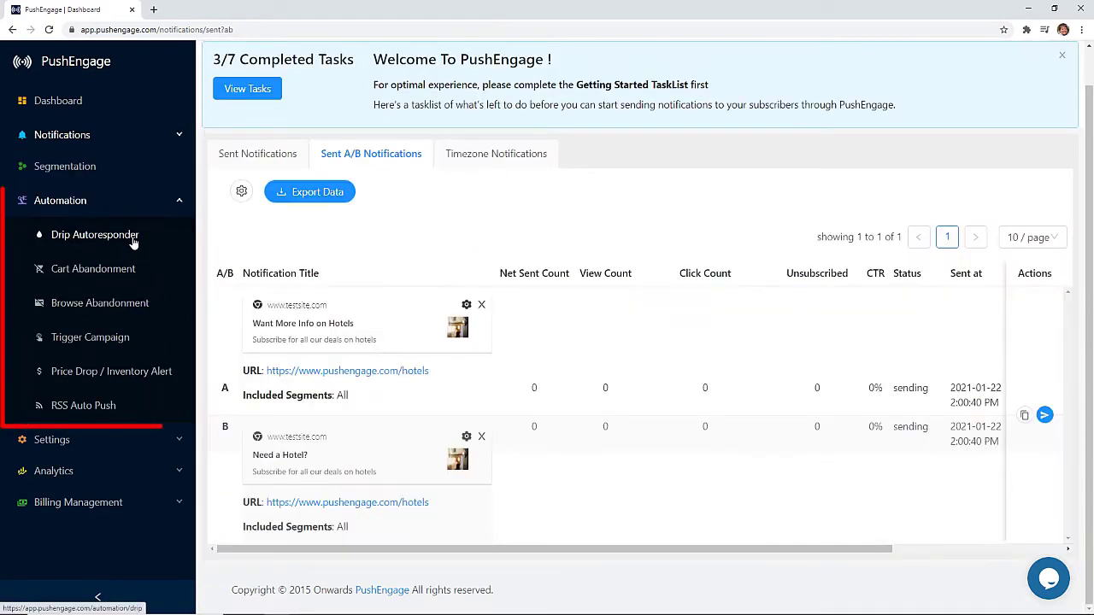
{"action": "left_click", "coordinate": [133, 239]}
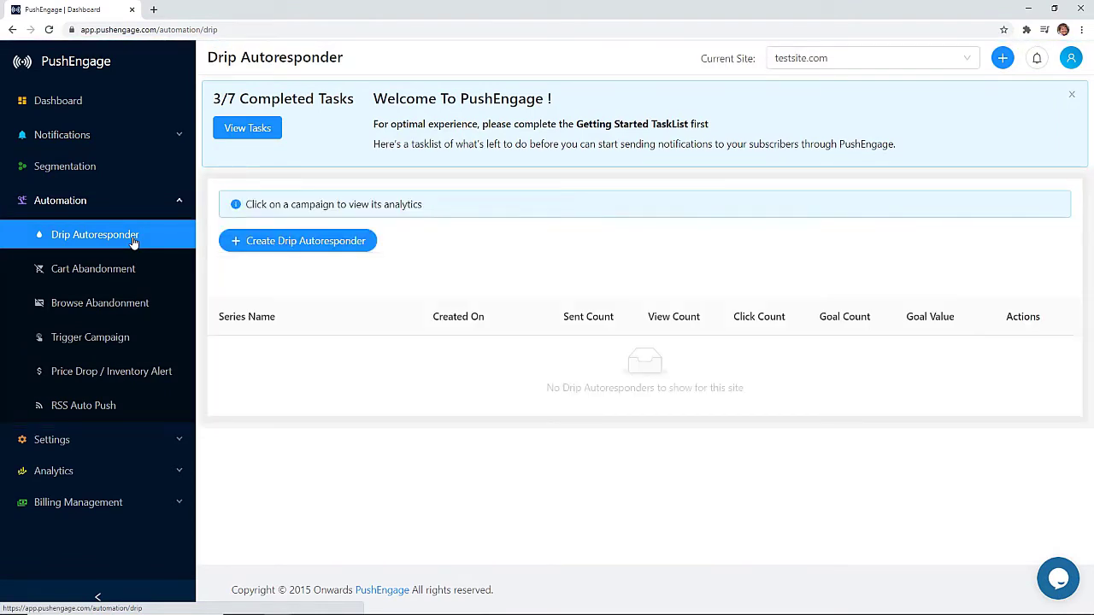
Step: Start a drip autoresponder series named Hotels, targeted at the Hotels segment
{"action": "left_click", "coordinate": [271, 246]}
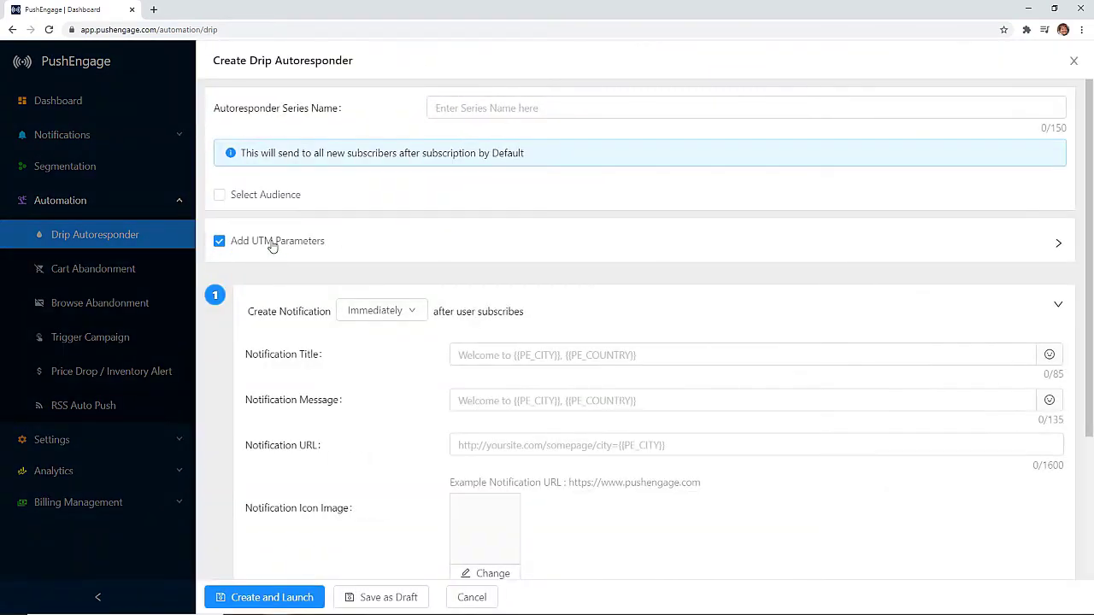
{"action": "left_click", "coordinate": [466, 102]}
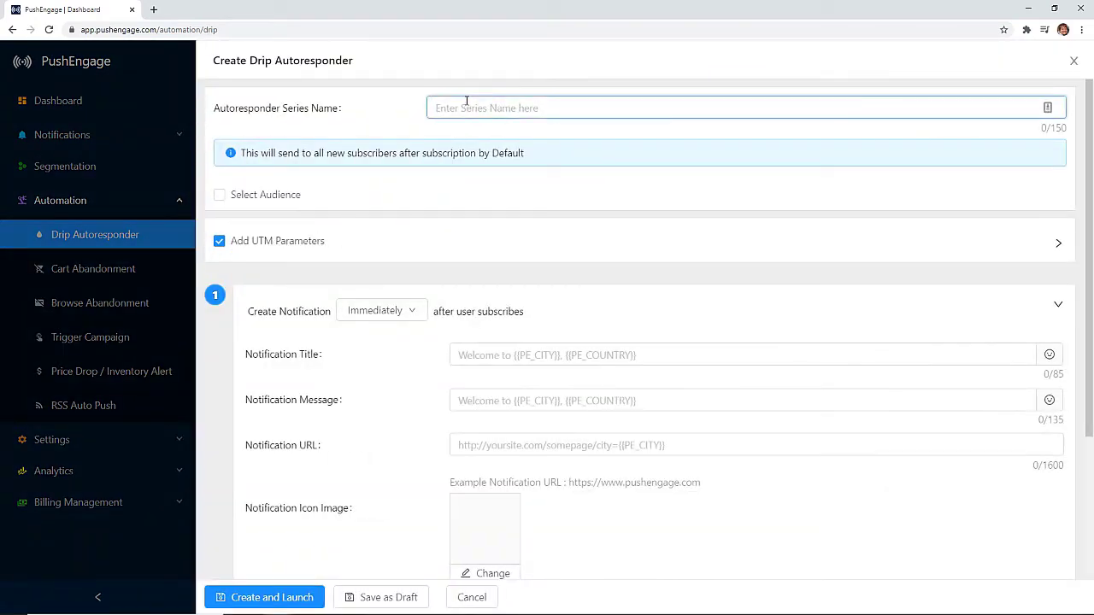
{"action": "type", "text": "Hotels"}
{"action": "left_click", "coordinate": [279, 195]}
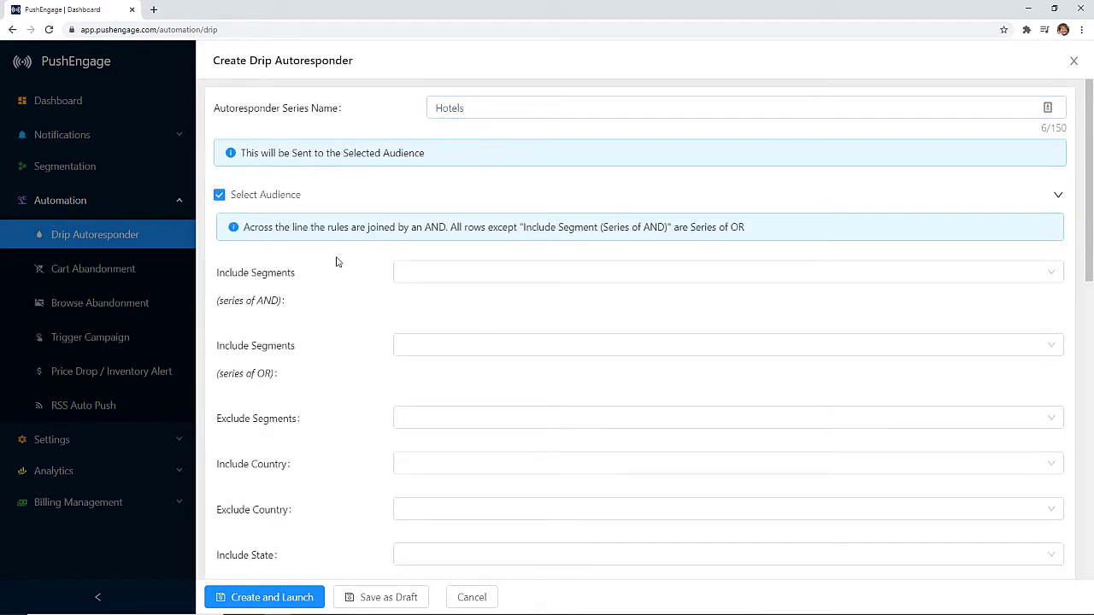
{"action": "left_click", "coordinate": [416, 269]}
{"action": "left_click", "coordinate": [417, 298]}
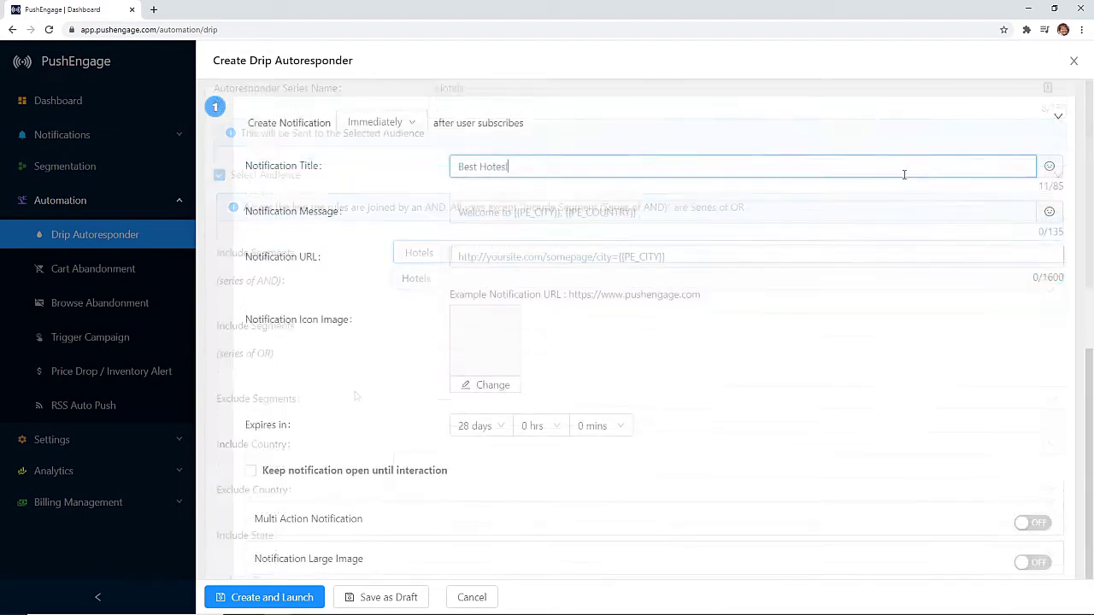
Step: Title its notification 'Best Hotels for {{PE_CITY}}' with message 'See all our picks for best hotels in'
{"action": "type", "text": "{{PE_CITY"}
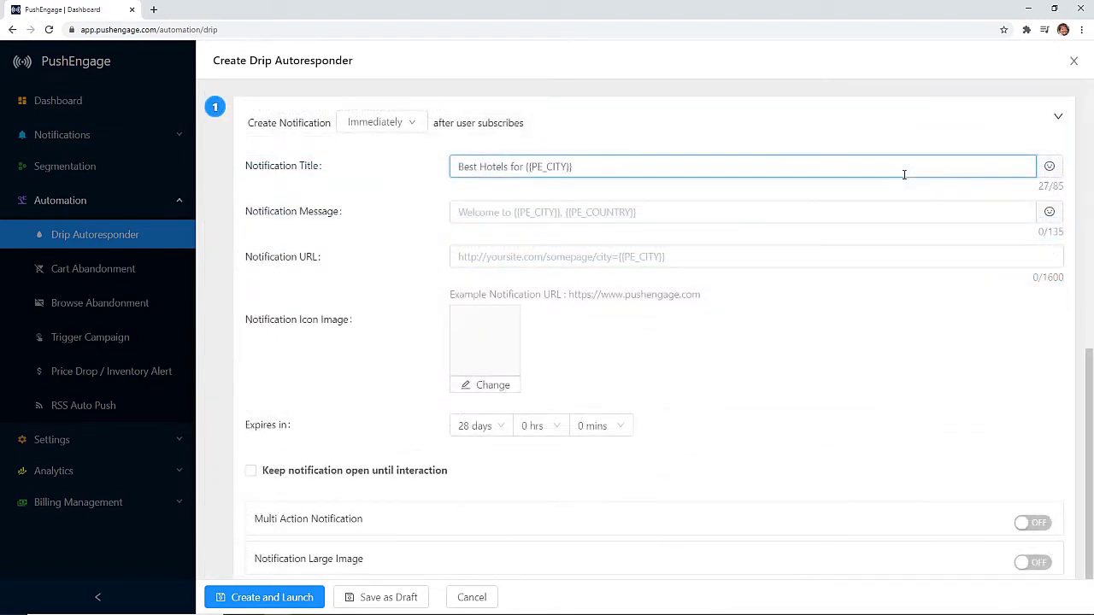
{"action": "left_click", "coordinate": [590, 210]}
{"action": "type", "text": "See all our picks for best hotels in"}
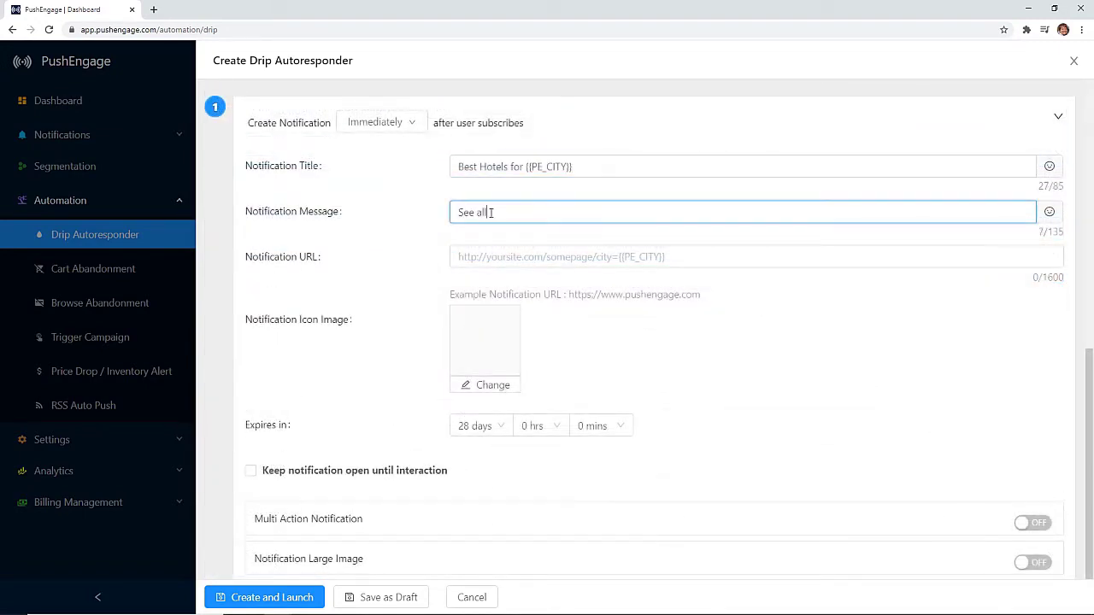
{"action": "left_click_drag", "start_coordinate": [573, 167], "coordinate": [525, 167]}
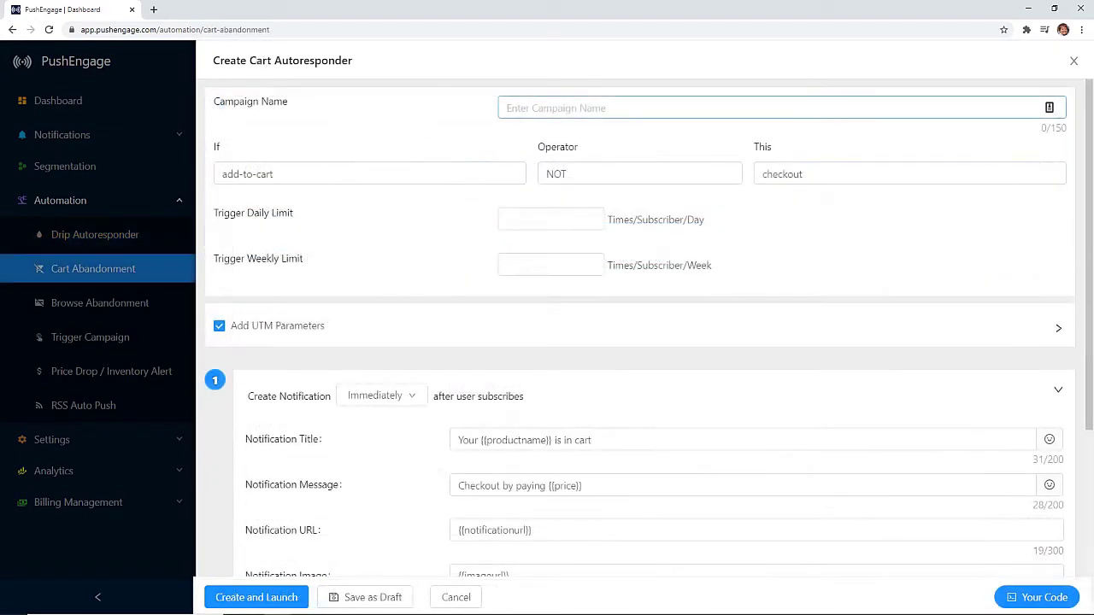
Step: Name the cart campaign 'Cart Abandonment' and add a second follow-up notification 2 days later
{"action": "left_click", "coordinate": [507, 108]}
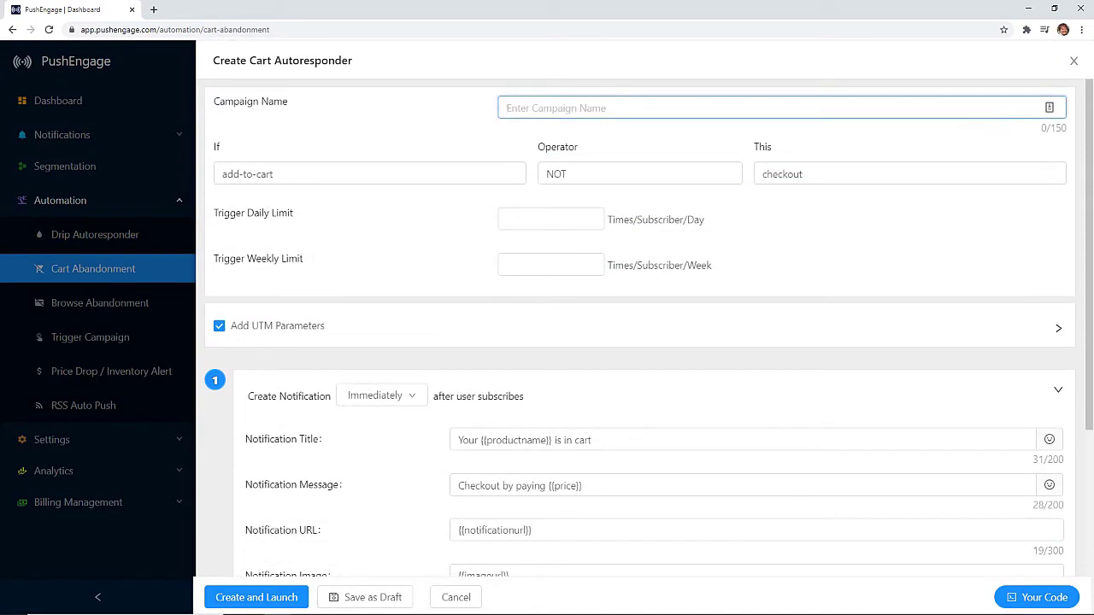
{"action": "type", "text": "Cart Abandonment"}
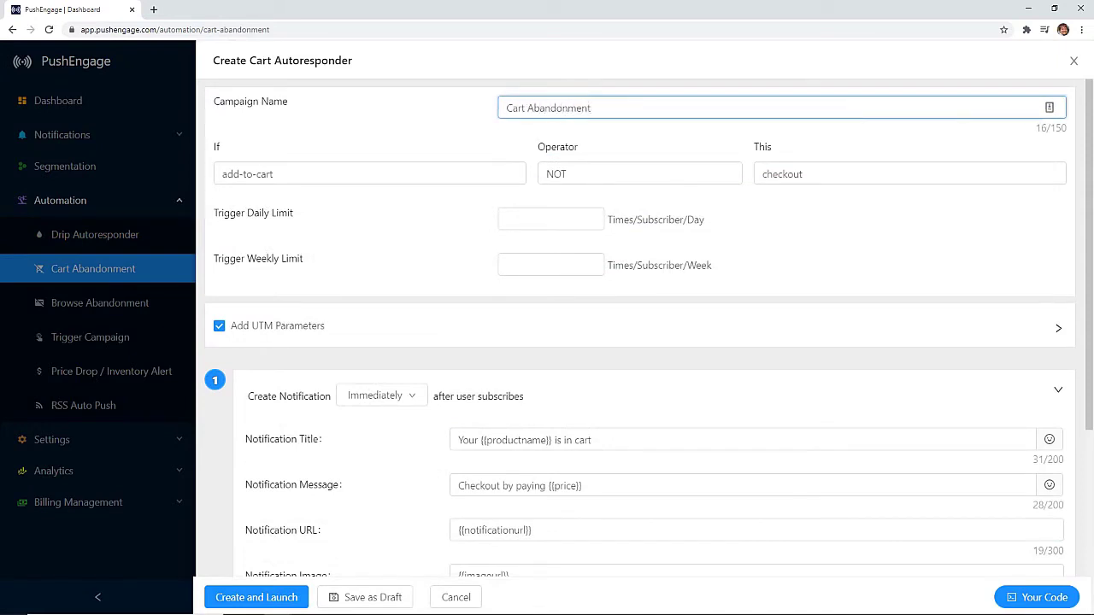
{"action": "left_click", "coordinate": [550, 220]}
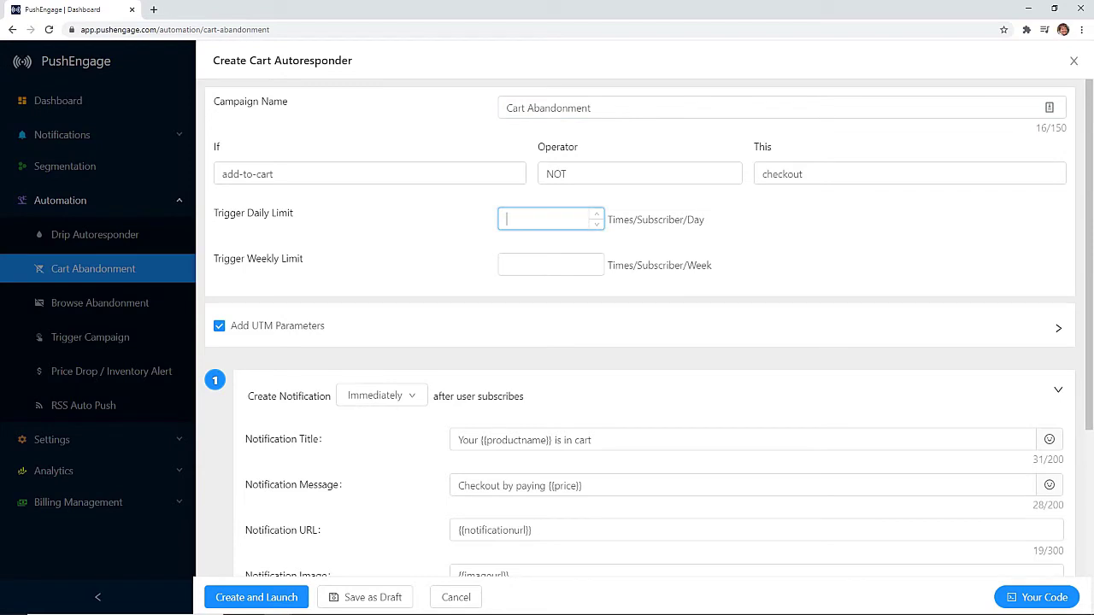
{"action": "scroll", "coordinate": [639, 342], "scroll_direction": "down", "scroll_amount": 2}
{"action": "scroll", "coordinate": [640, 342], "scroll_direction": "down", "scroll_amount": 1}
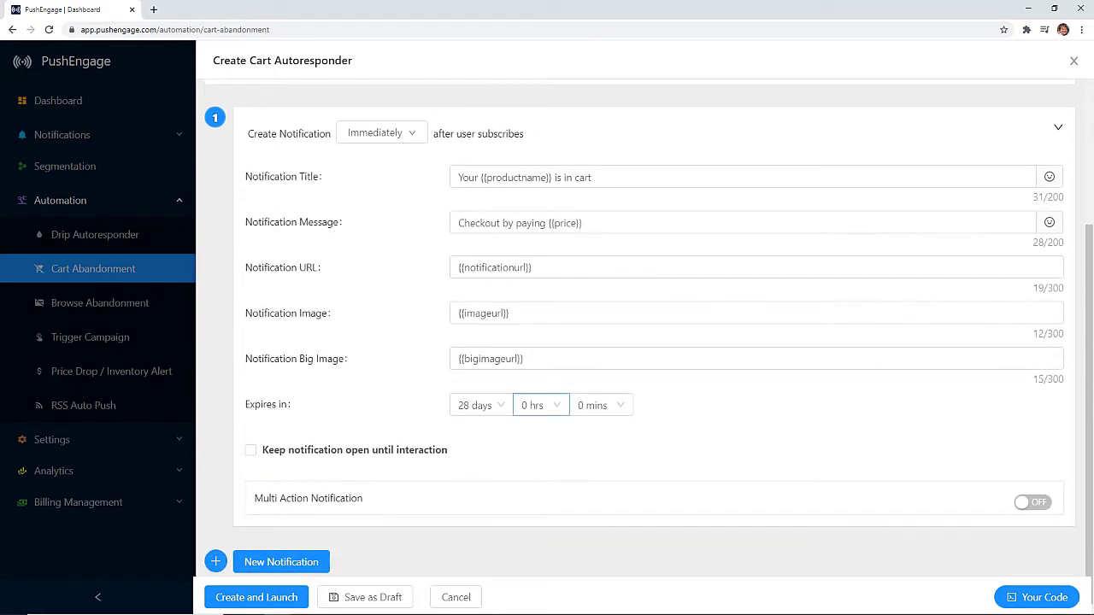
{"action": "left_click", "coordinate": [281, 561]}
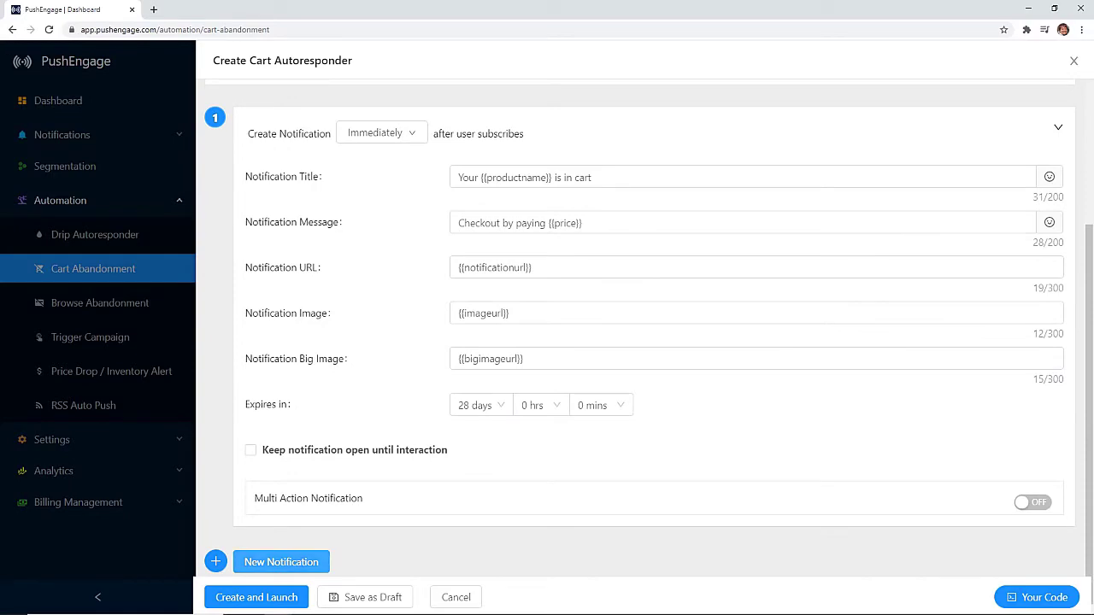
{"action": "left_click", "coordinate": [513, 341]}
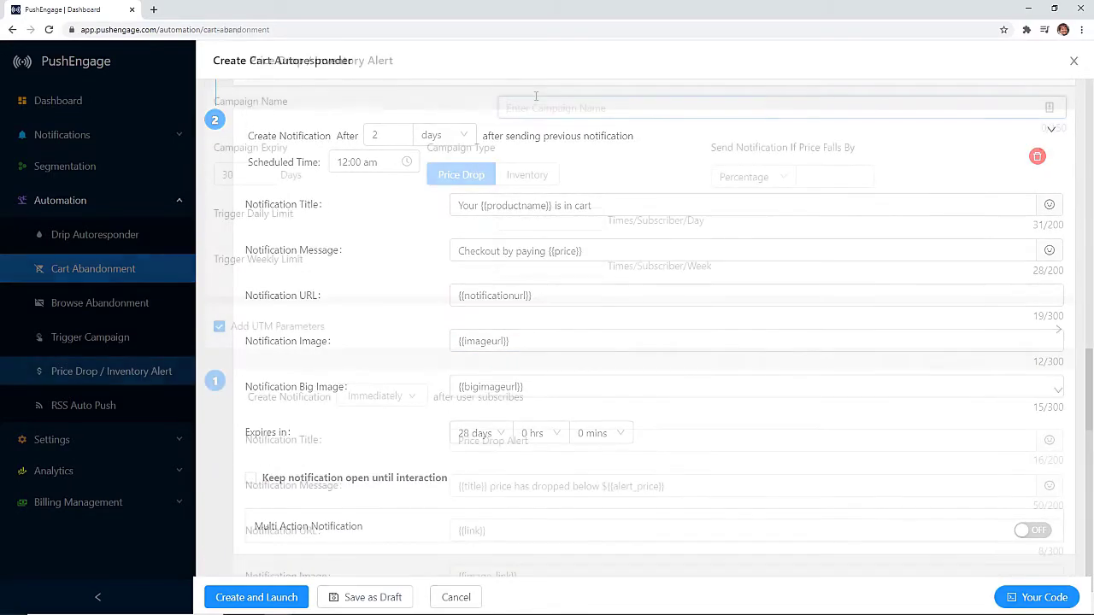
Step: Name the campaign Price Drop and trigger it on an absolute price fall of 20
{"action": "type", "text": "Price Drop"}
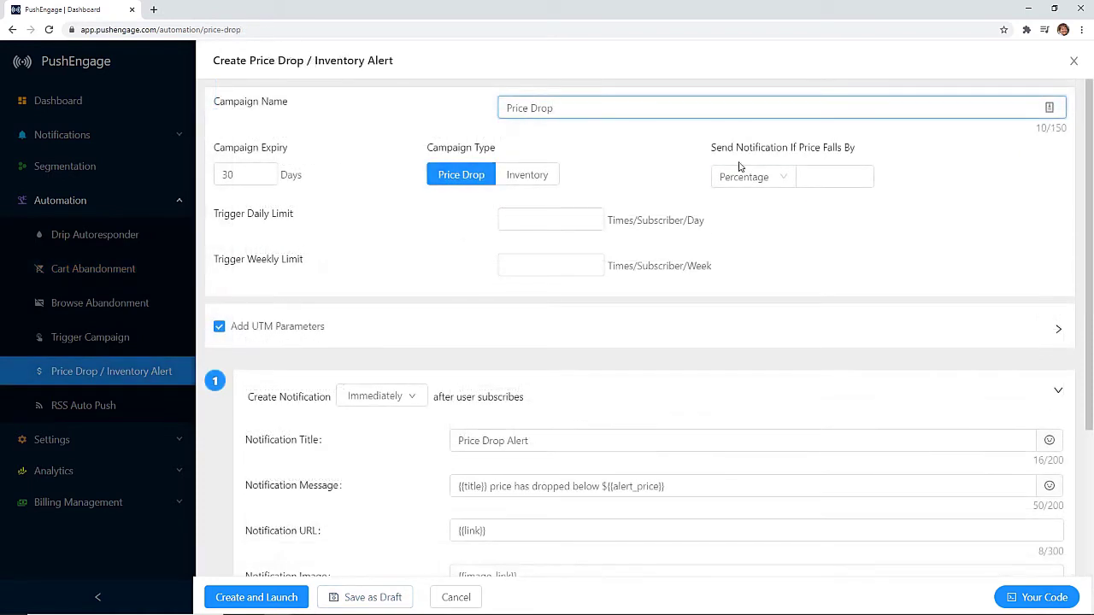
{"action": "left_click", "coordinate": [742, 175]}
{"action": "left_click", "coordinate": [752, 219]}
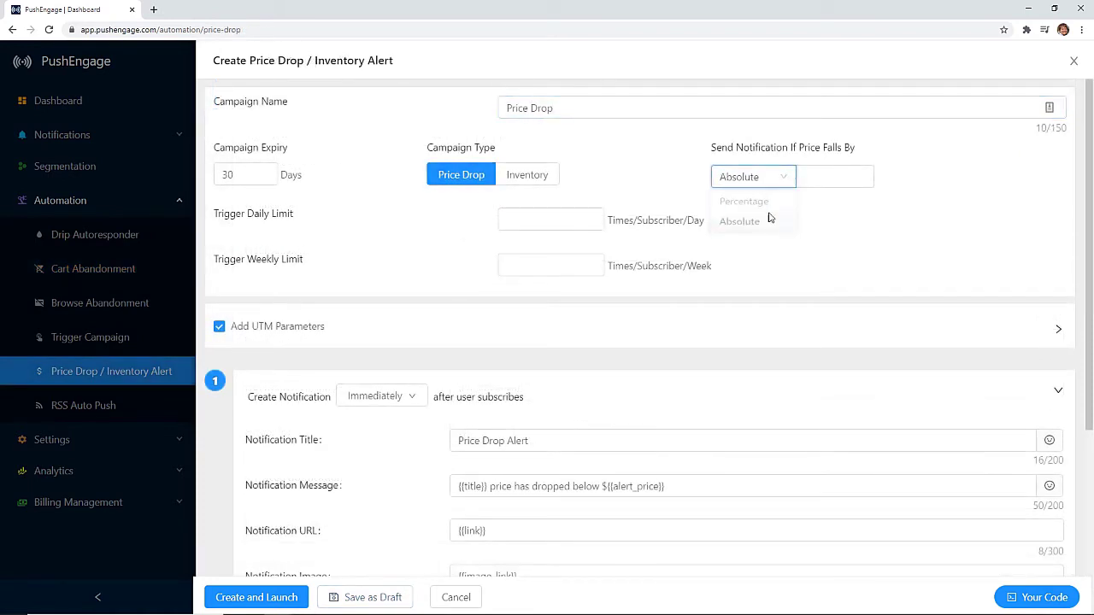
{"action": "left_click", "coordinate": [810, 179]}
{"action": "type", "text": "20"}
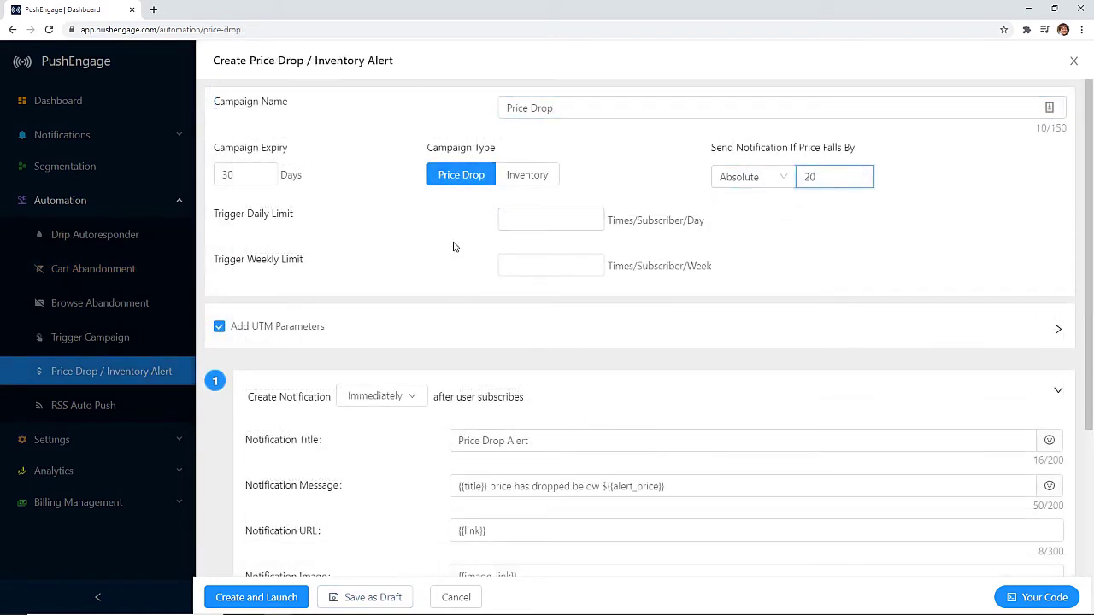
Step: Limit triggers to 1 per day and 1 per week, then create and launch the campaign
{"action": "left_click", "coordinate": [517, 224]}
{"action": "type", "text": "1"}
{"action": "left_click", "coordinate": [561, 264]}
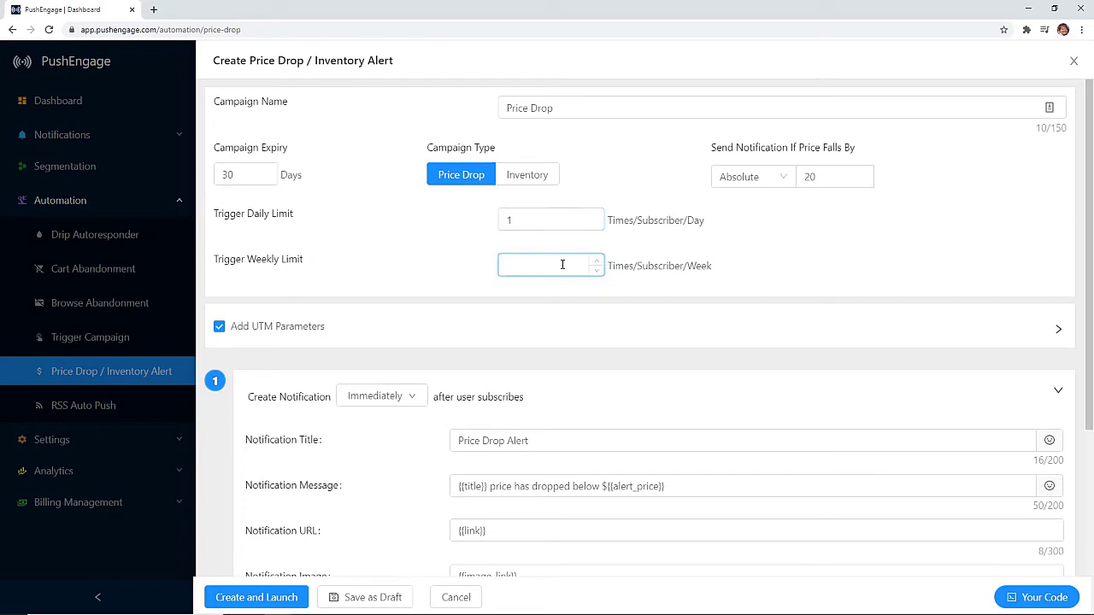
{"action": "type", "text": "1"}
{"action": "scroll", "coordinate": [394, 255], "scroll_direction": "down", "scroll_amount": 3}
{"action": "left_click", "coordinate": [257, 596]}
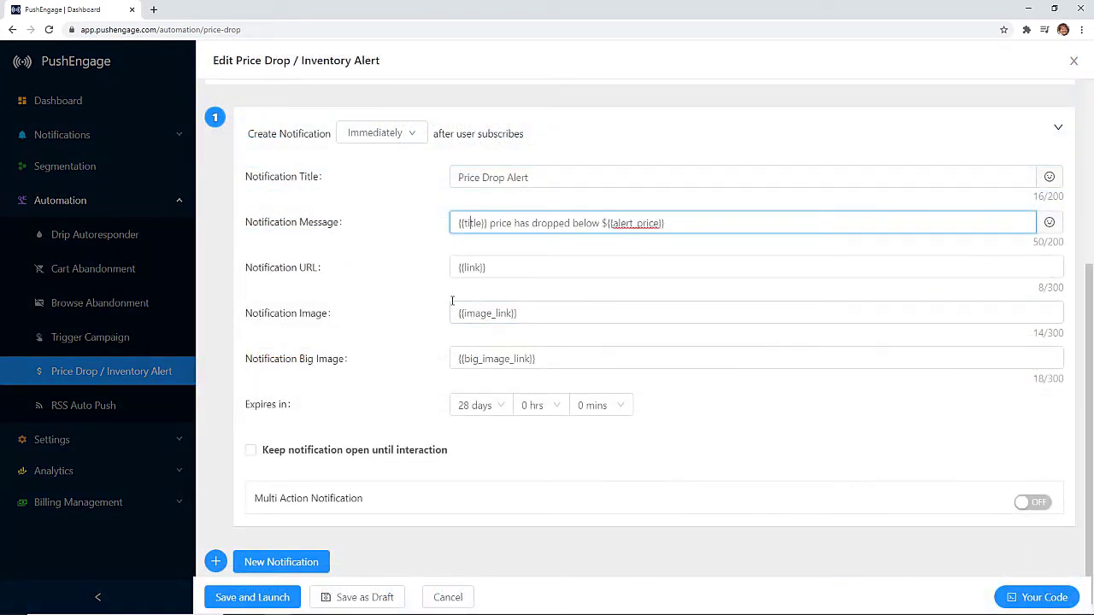
{"action": "left_click_drag", "start_coordinate": [458, 223], "coordinate": [489, 223]}
{"action": "left_click", "coordinate": [434, 258]}
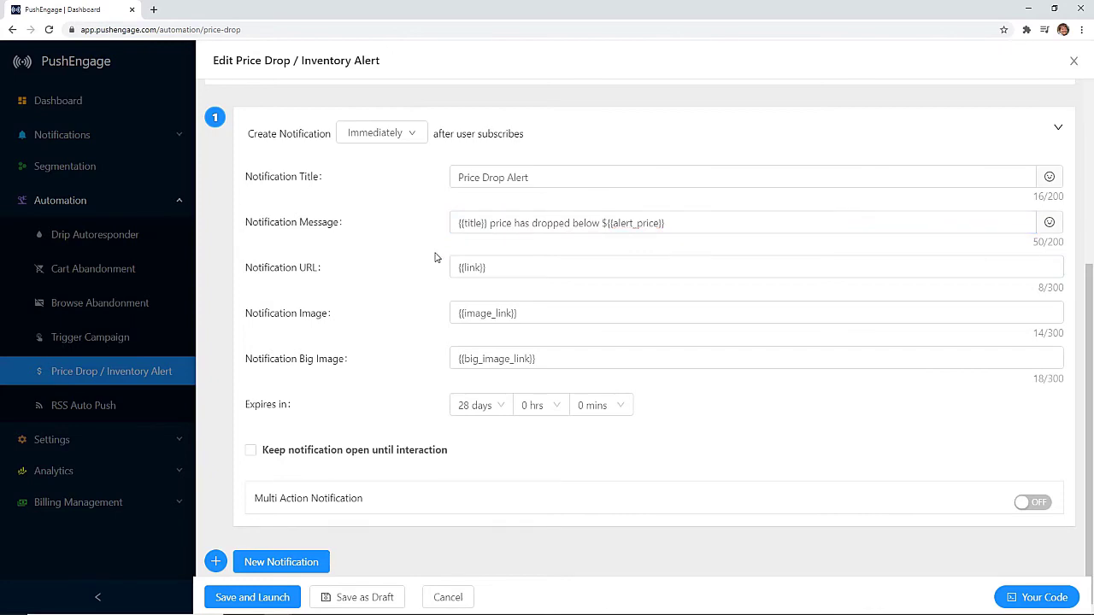
Step: Start a trigger campaign named Abandoned Pricing Page, then go to the RSS Auto Push settings
{"action": "left_click", "coordinate": [307, 244]}
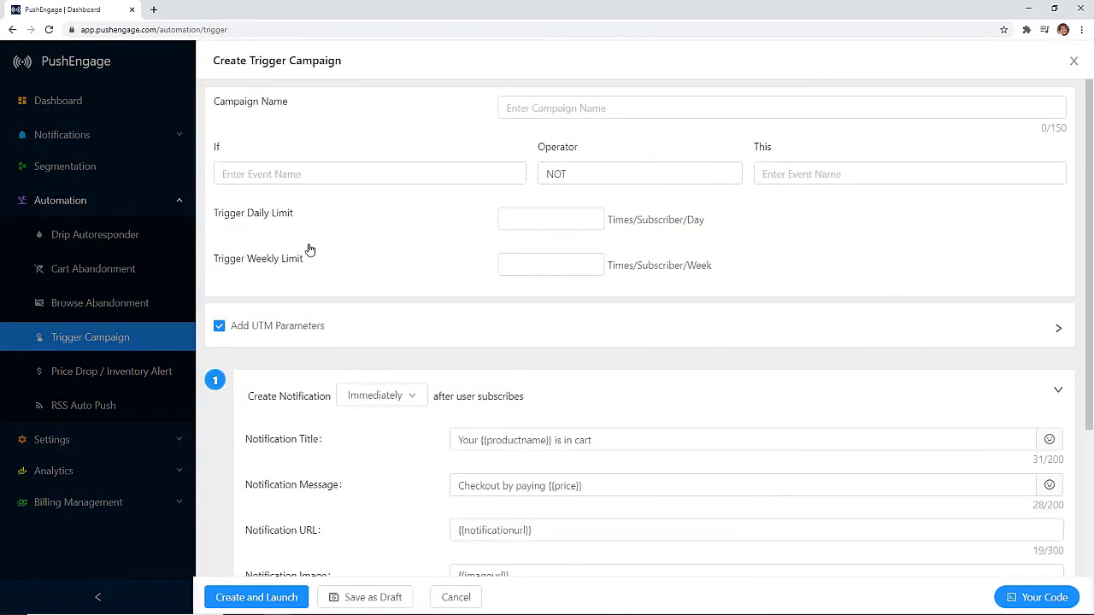
{"action": "left_click", "coordinate": [559, 108]}
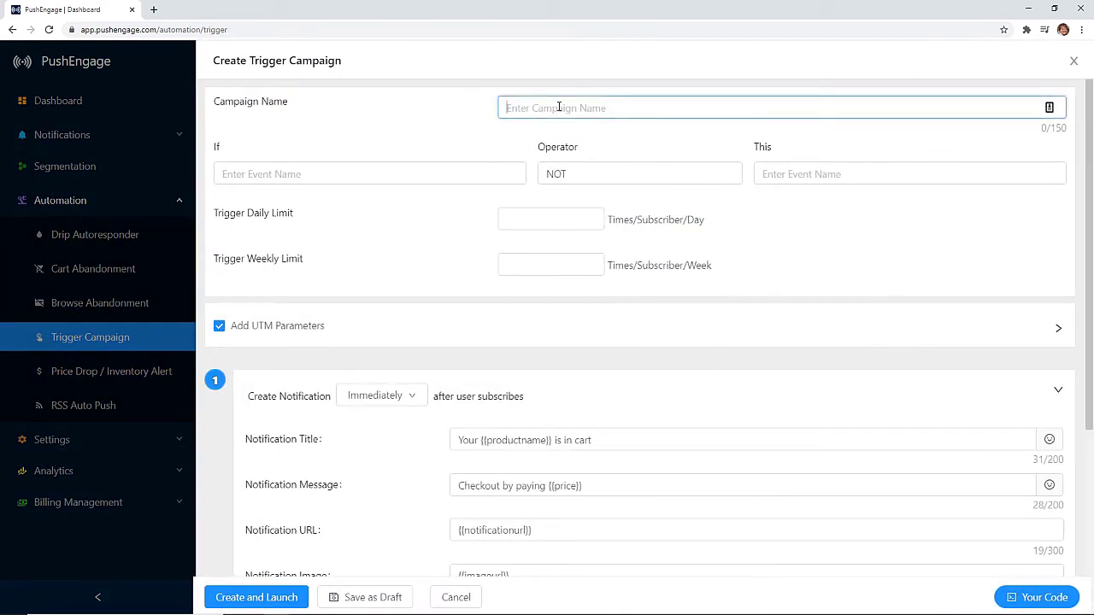
{"action": "type", "text": "Abandoned"}
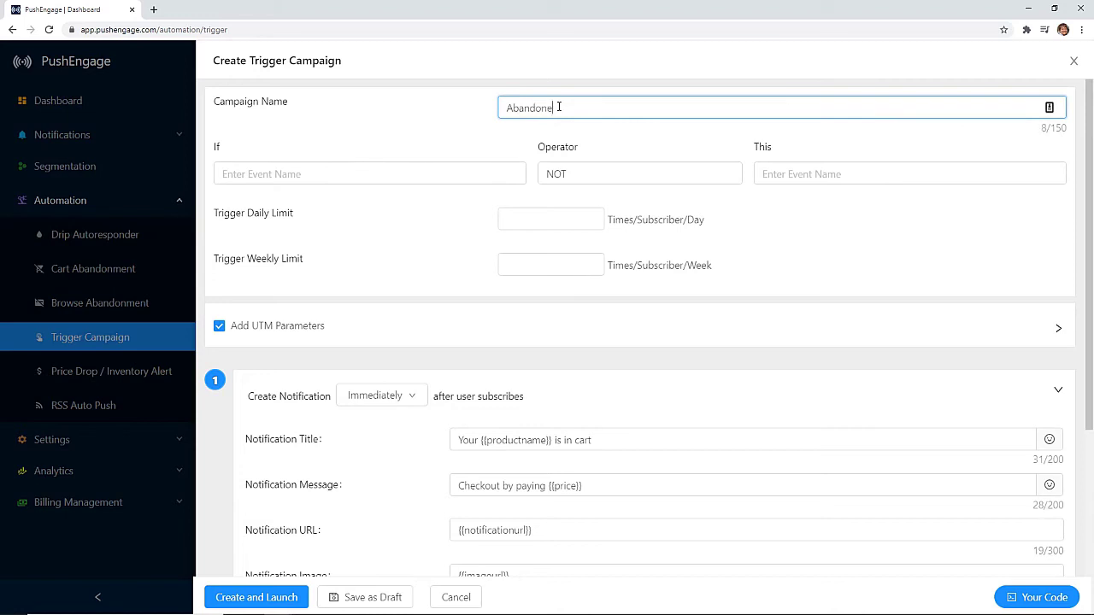
{"action": "type", "text": " Pricing Page"}
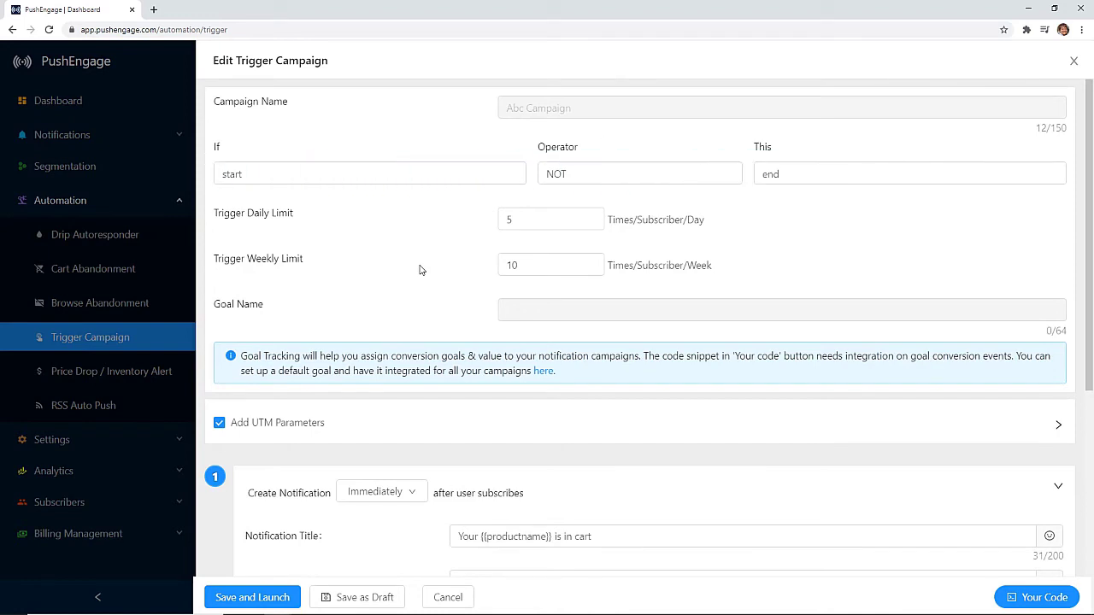
{"action": "scroll", "coordinate": [419, 270], "scroll_direction": "down", "scroll_amount": 1}
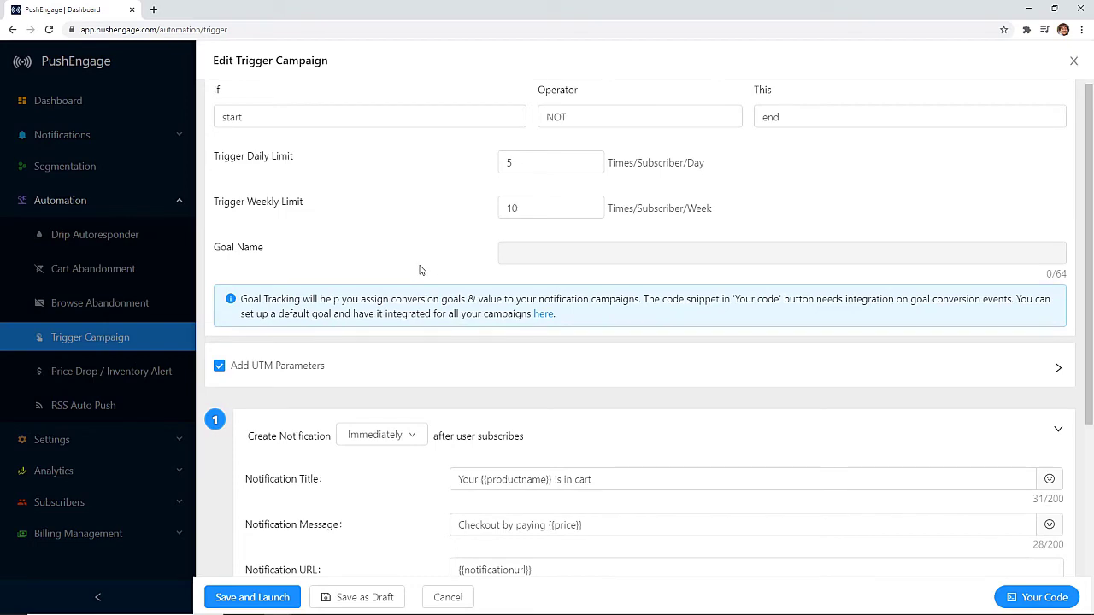
{"action": "left_click", "coordinate": [83, 407]}
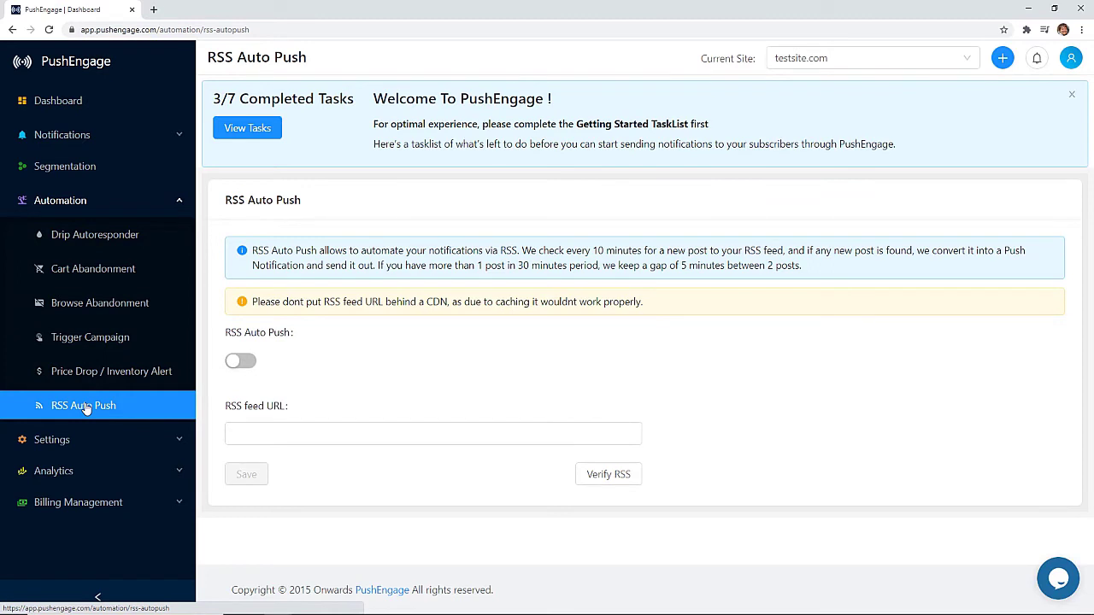
Step: Switch RSS Auto Push on
{"action": "left_click", "coordinate": [251, 363]}
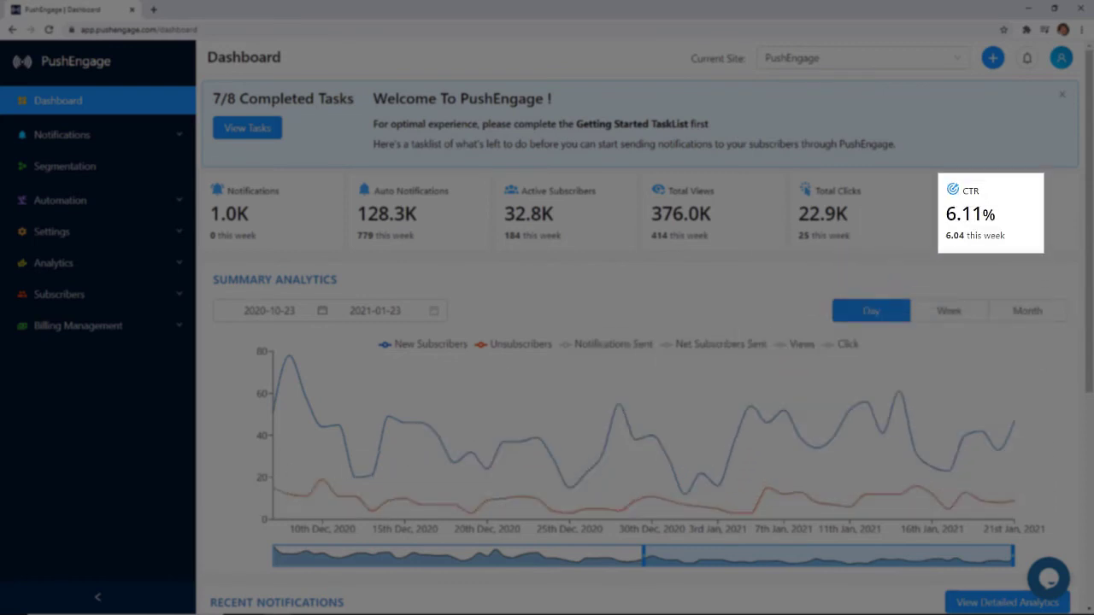
Step: Browse the Country, Browser and Device subscriber statistics charts, then go to Subscription Opt-in Analytics
{"action": "left_click", "coordinate": [86, 332]}
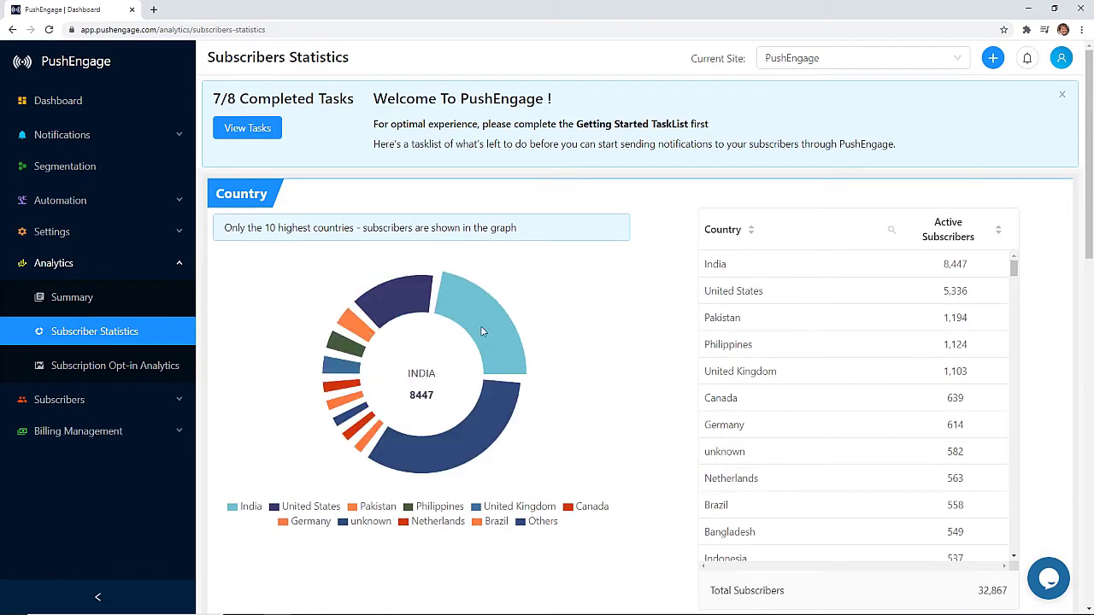
{"action": "left_click_drag", "start_coordinate": [1090, 232], "coordinate": [1092, 440]}
{"action": "scroll", "coordinate": [1084, 417], "scroll_direction": "down", "scroll_amount": 5}
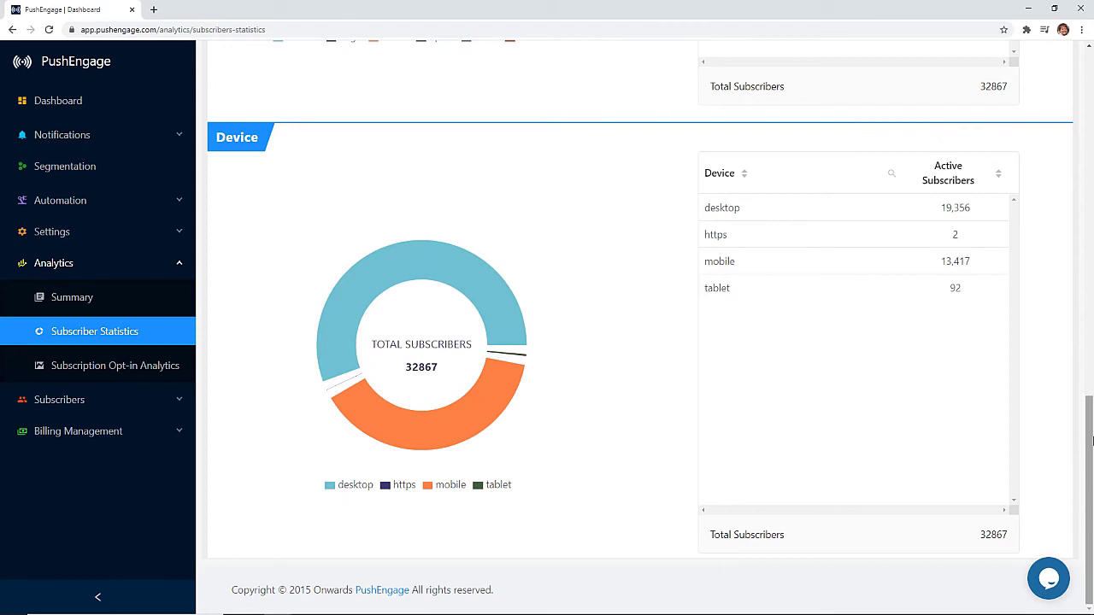
{"action": "left_click", "coordinate": [145, 368]}
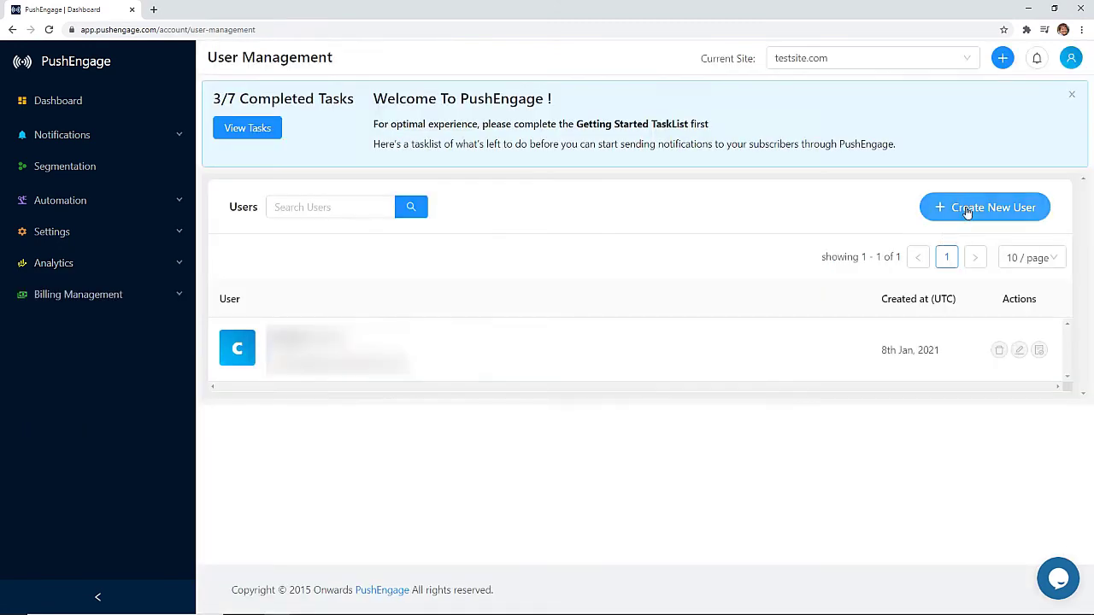
Step: Fill in a new user's name and e-mail, keep the regular user role, and choose site access
{"action": "left_click", "coordinate": [984, 206]}
{"action": "left_click", "coordinate": [459, 257]}
{"action": "type", "text": "Team Mat"}
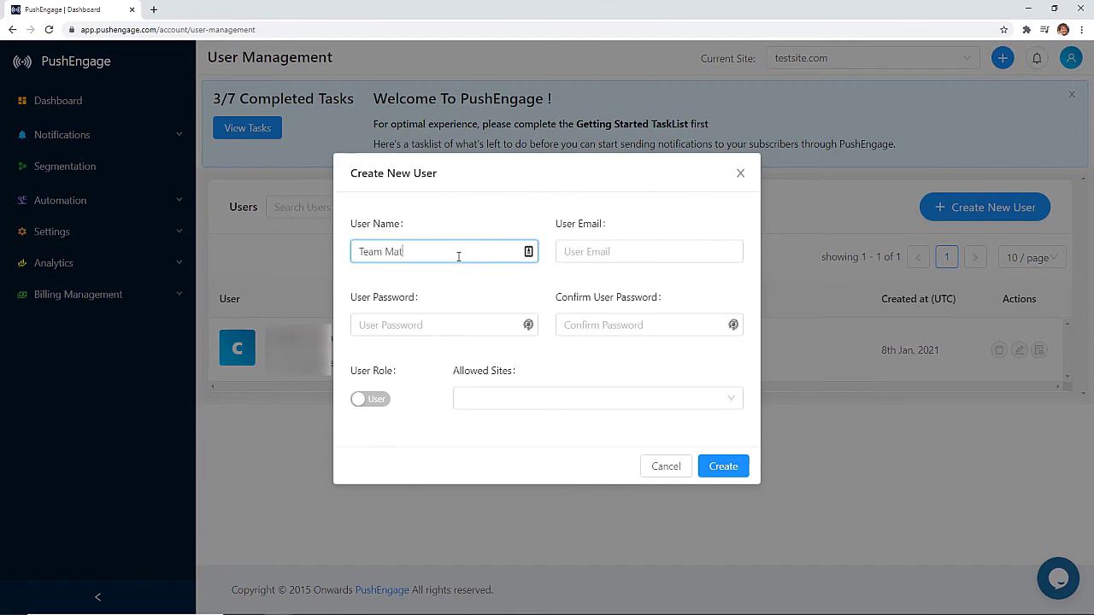
{"action": "type", "text": "e"}
{"action": "key", "text": "Tab"}
{"action": "type", "text": "team@example.com"}
{"action": "left_click", "coordinate": [370, 399]}
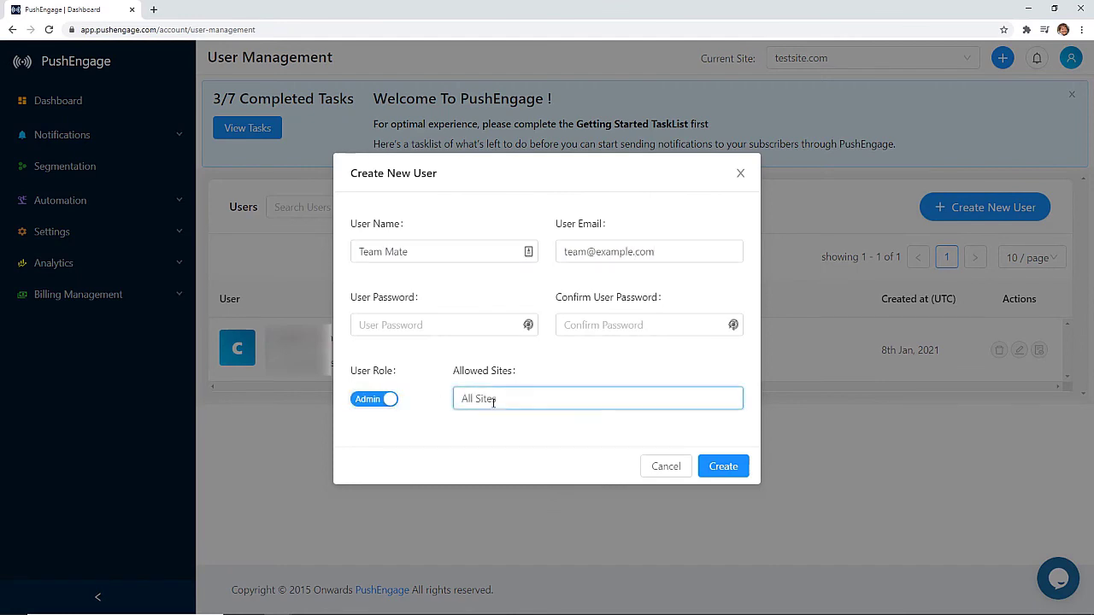
{"action": "left_click", "coordinate": [370, 399]}
{"action": "left_click", "coordinate": [728, 399]}
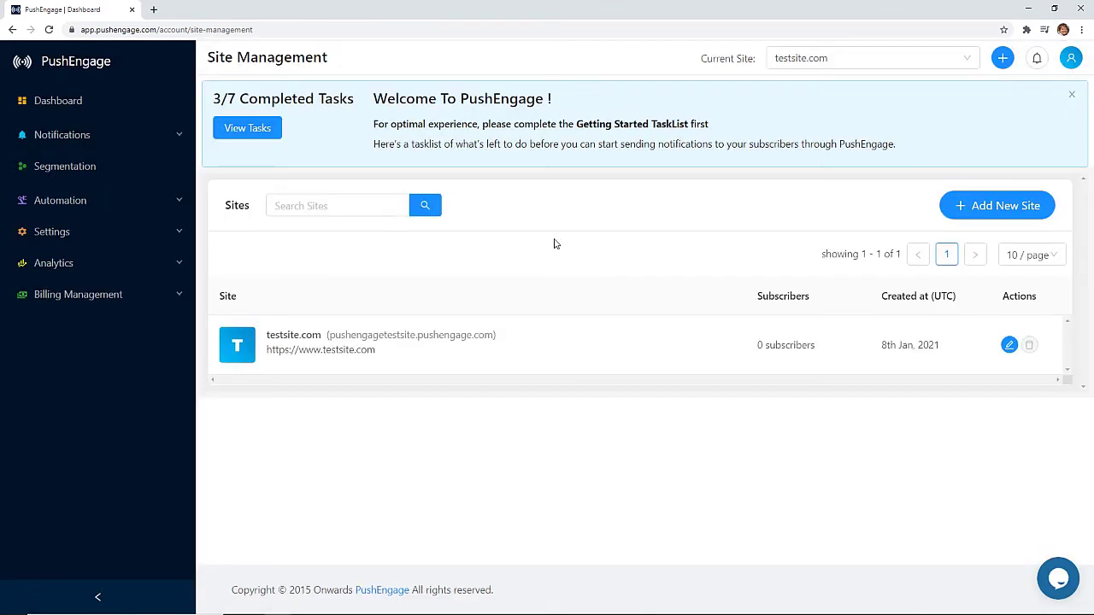
Step: Add a new site named New Website with URL example.com
{"action": "left_click", "coordinate": [1007, 206]}
{"action": "left_click", "coordinate": [598, 211]}
{"action": "type", "text": "New Website"}
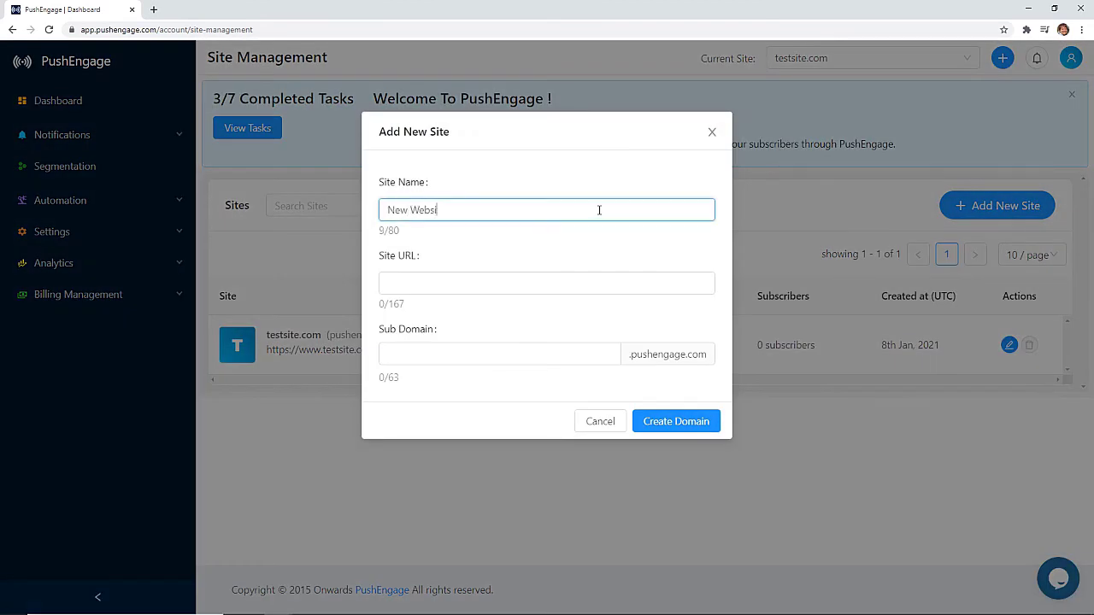
{"action": "key", "text": "Tab"}
{"action": "type", "text": "example.com"}
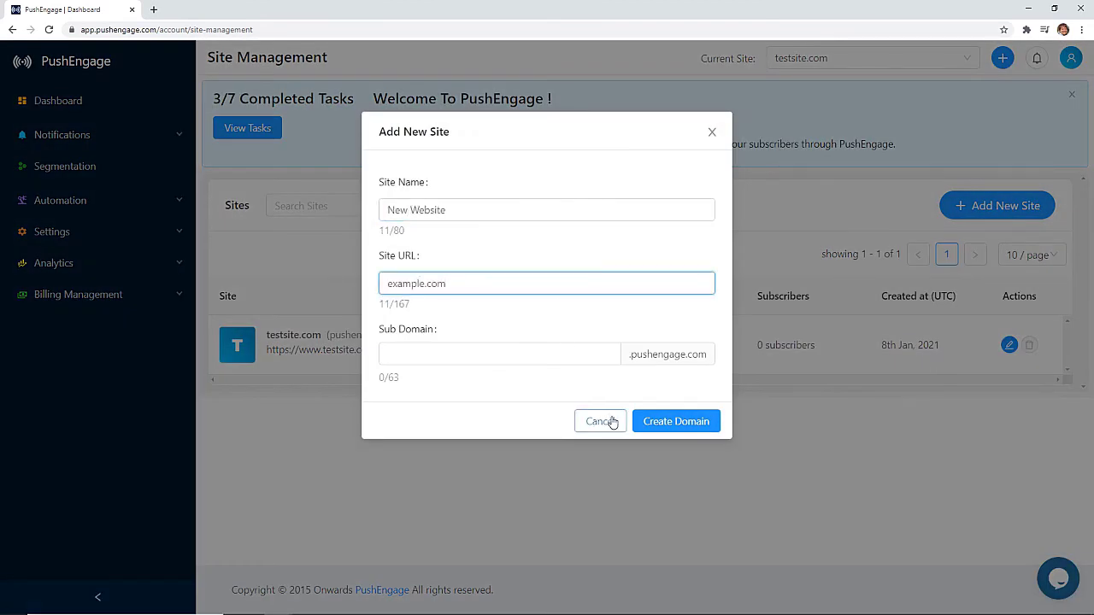
{"action": "key", "text": "Tab"}
Step: Set sub domain push-example, then write notification 'Want More Hotel Deals?' with message 'We'll share all the hotel deals we find'
{"action": "type", "text": "push-example"}
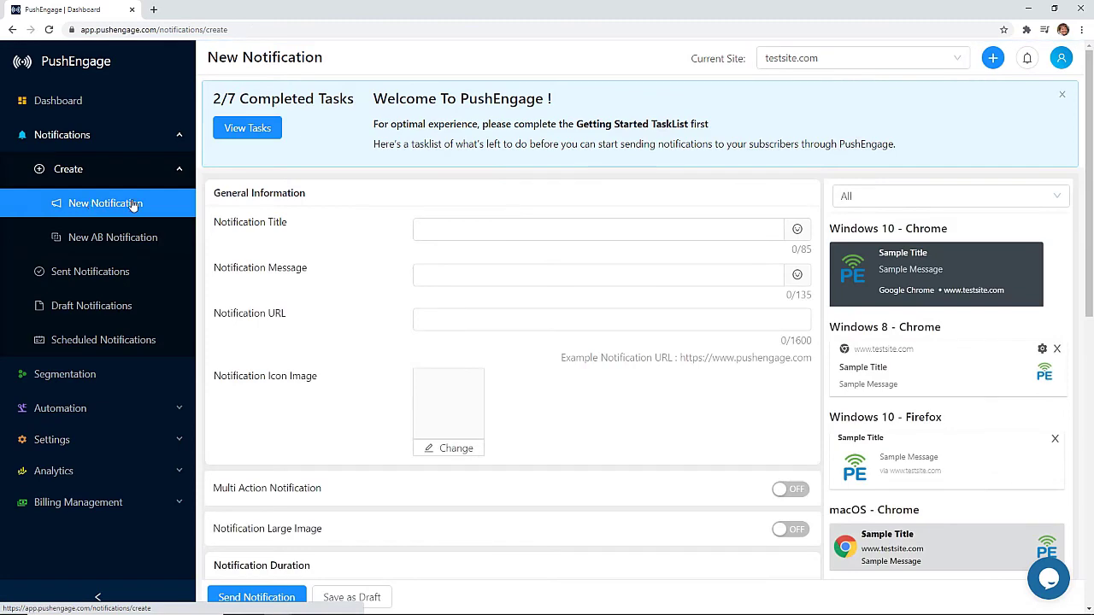
{"action": "left_click", "coordinate": [431, 229]}
{"action": "type", "text": "Want More Hotel Deals?"}
{"action": "left_click", "coordinate": [439, 274]}
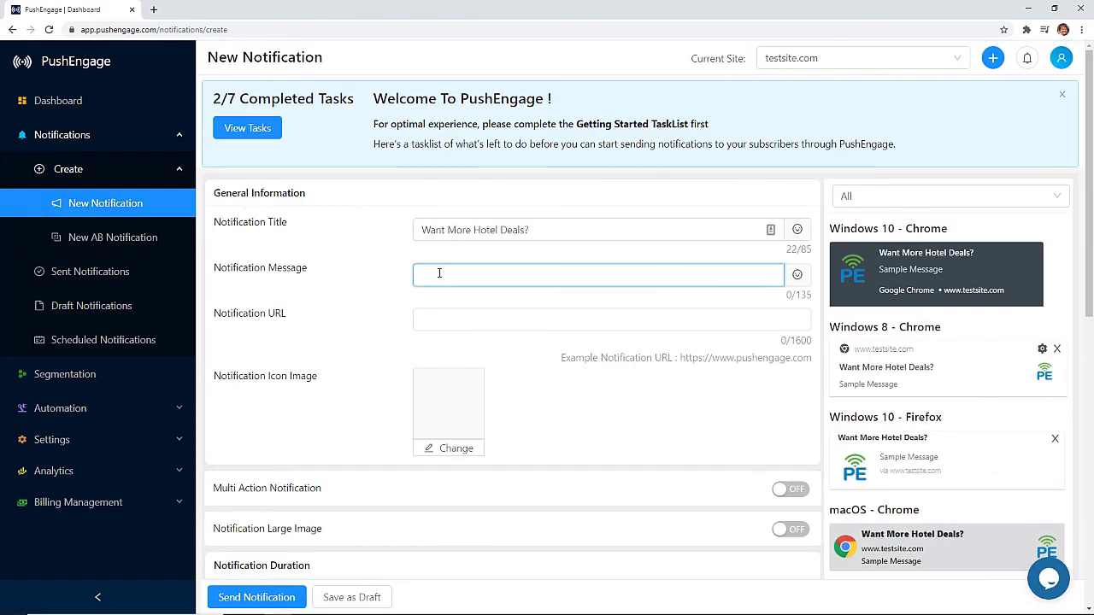
{"action": "type", "text": "We'll share all the h"}
{"action": "type", "text": "otel deals we find"}
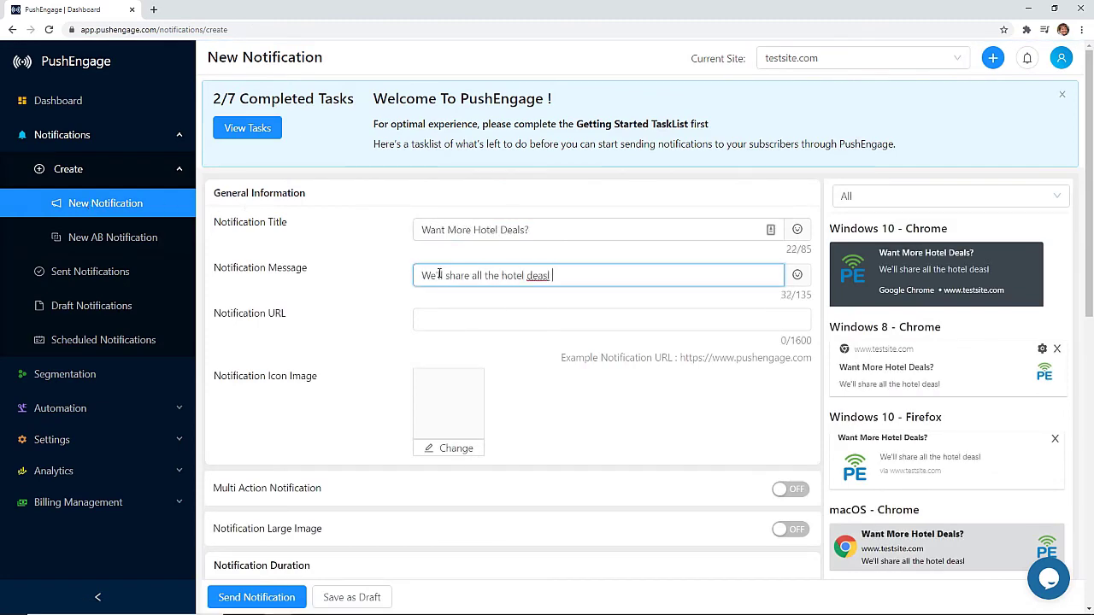